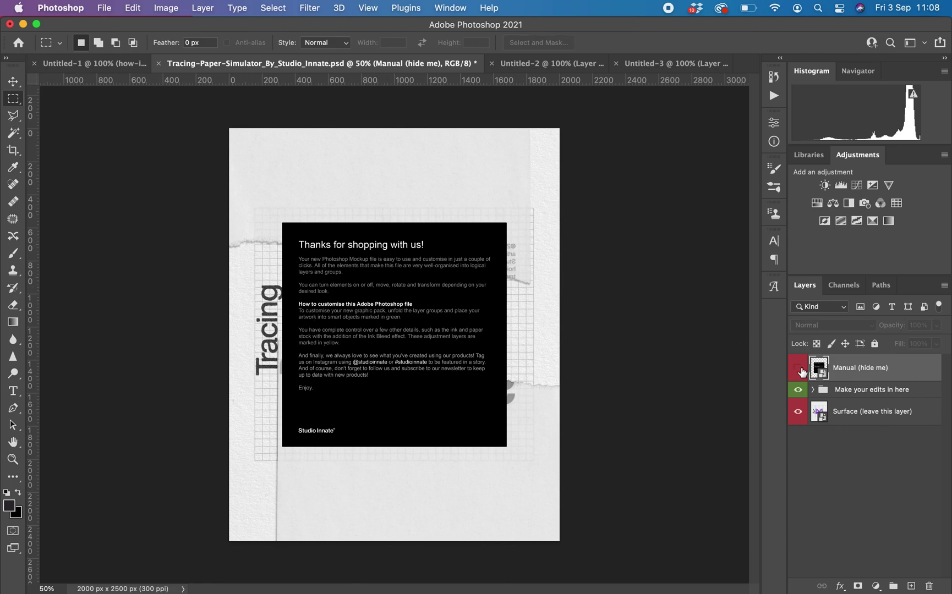
# Hide the 'Manual (hide me)' layer and select the 'Make your edits in here' group.
pyautogui.click(797, 372)
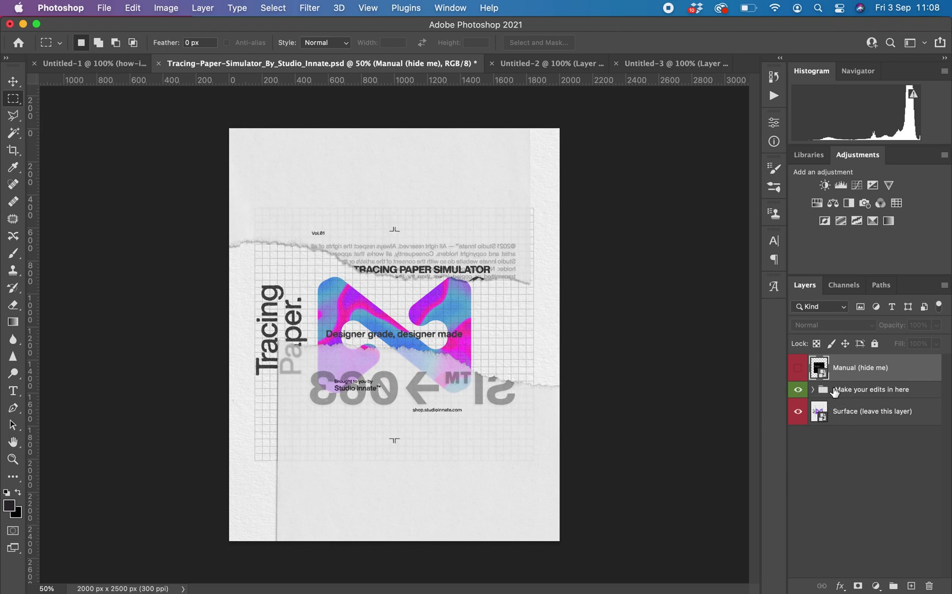
pyautogui.click(843, 393)
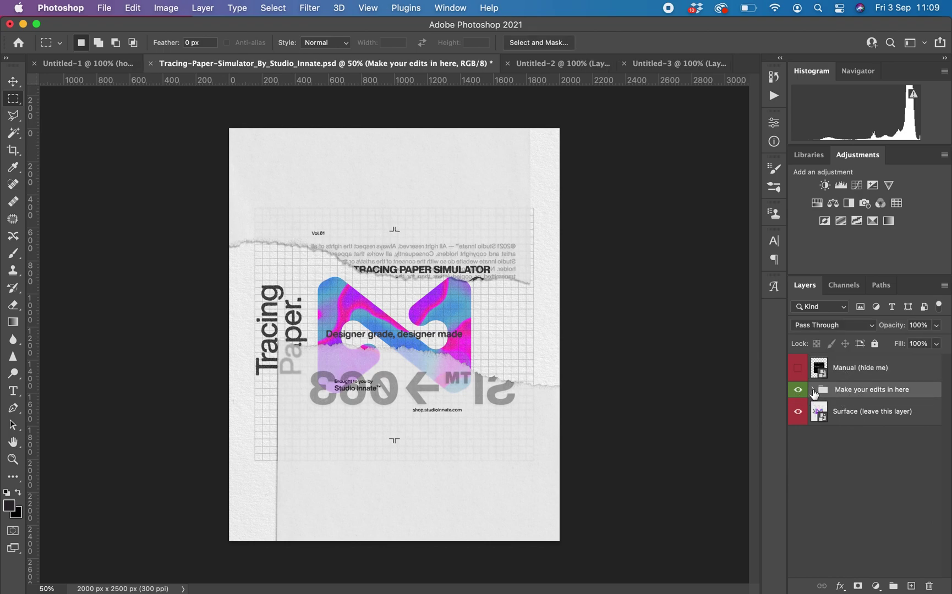
pyautogui.click(812, 390)
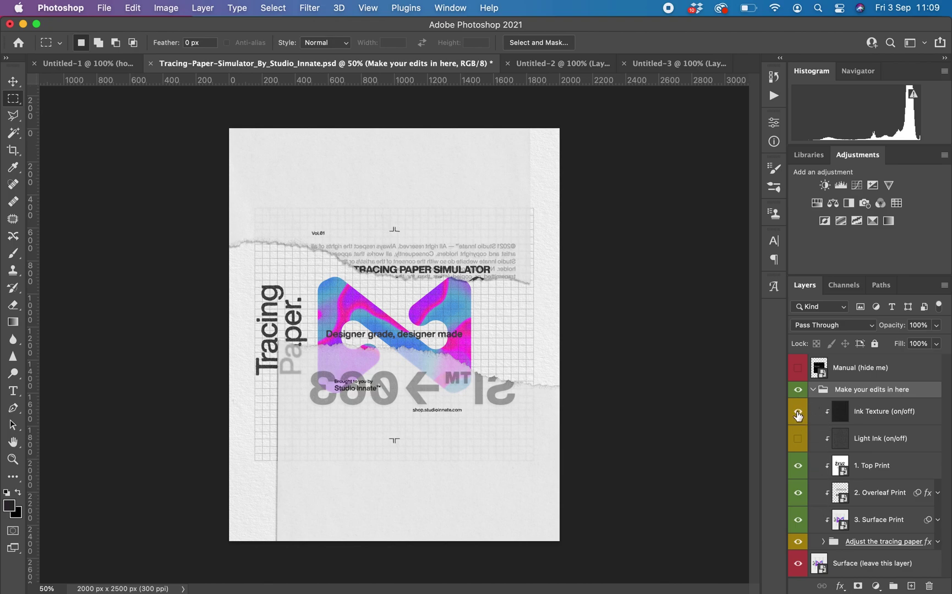
# Compare the Ink Texture and Light Ink looks, ending with Ink Texture on and Light Ink off.
pyautogui.click(797, 414)
pyautogui.click(799, 438)
pyautogui.click(799, 438)
pyautogui.click(799, 438)
pyautogui.click(799, 438)
pyautogui.click(798, 413)
# Select the 2. Overleaf Print and 3. Surface Print layers in turn, then expand 'Adjust the tracing paper'.
pyautogui.click(877, 492)
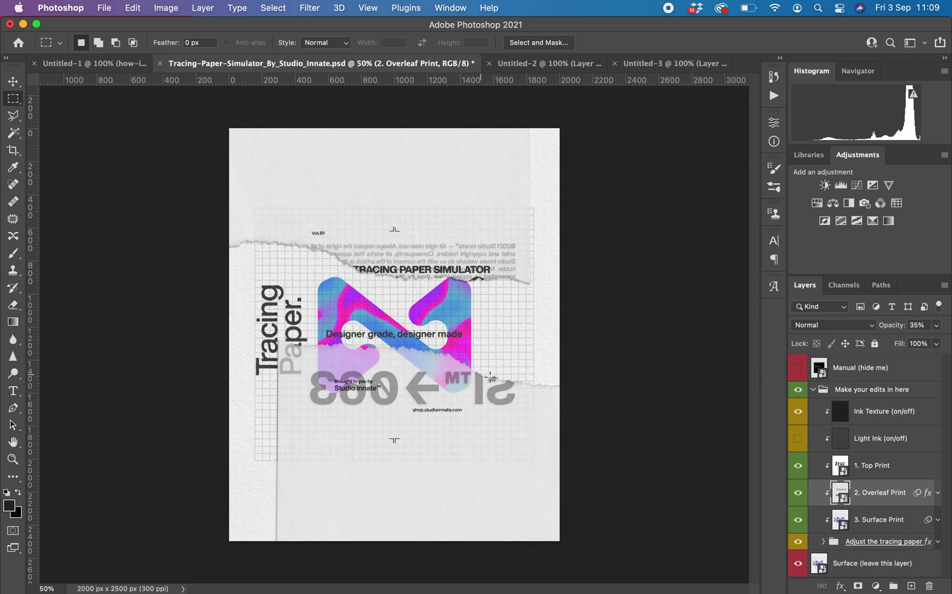
pyautogui.click(865, 520)
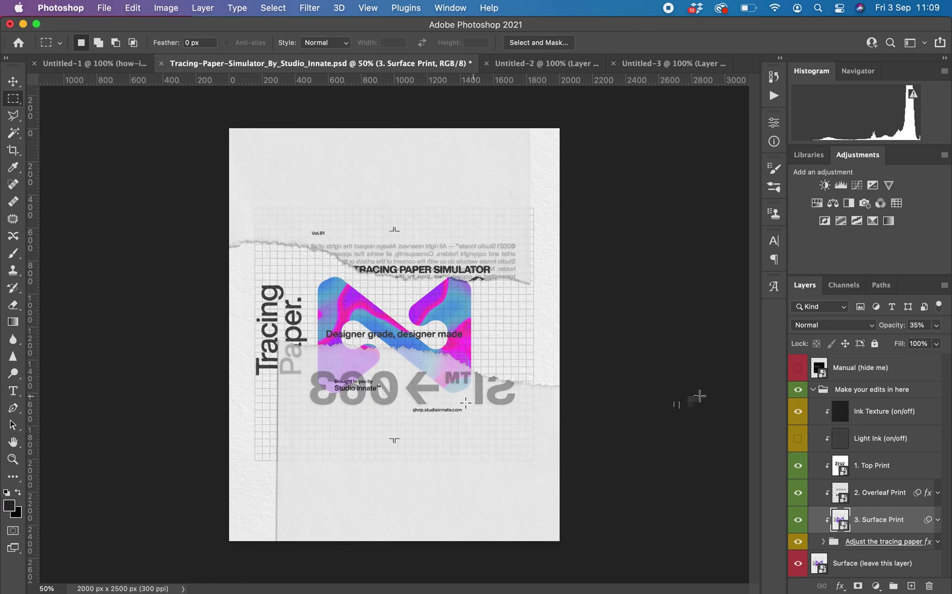
pyautogui.click(822, 542)
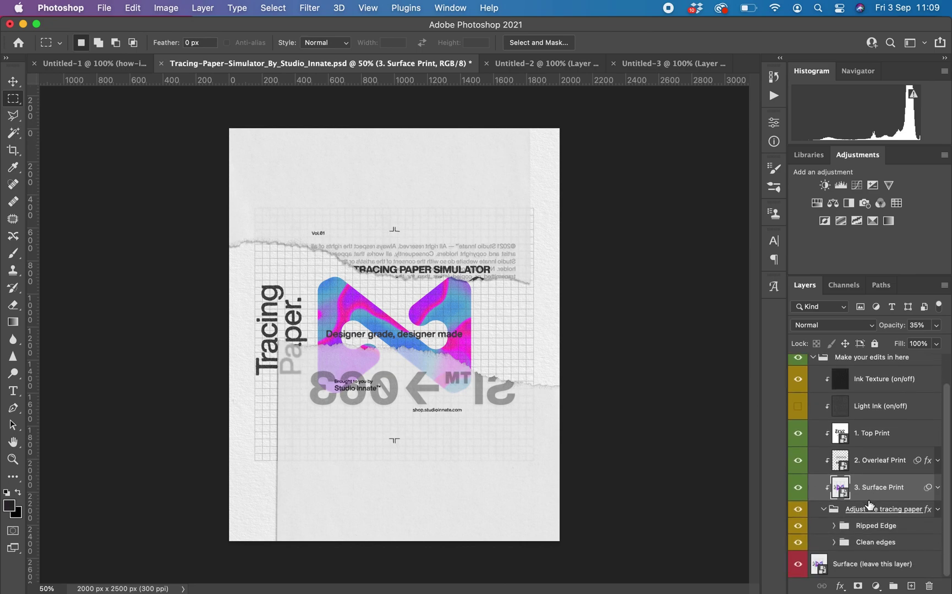
# In the Ripped Edge group, move the Ripped Top layer down and left.
pyautogui.click(833, 525)
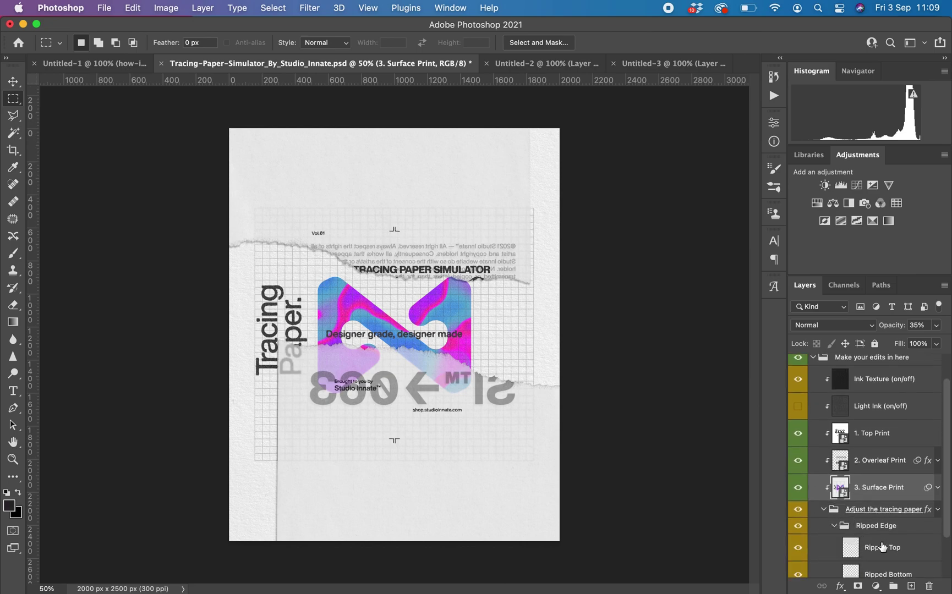
pyautogui.click(797, 549)
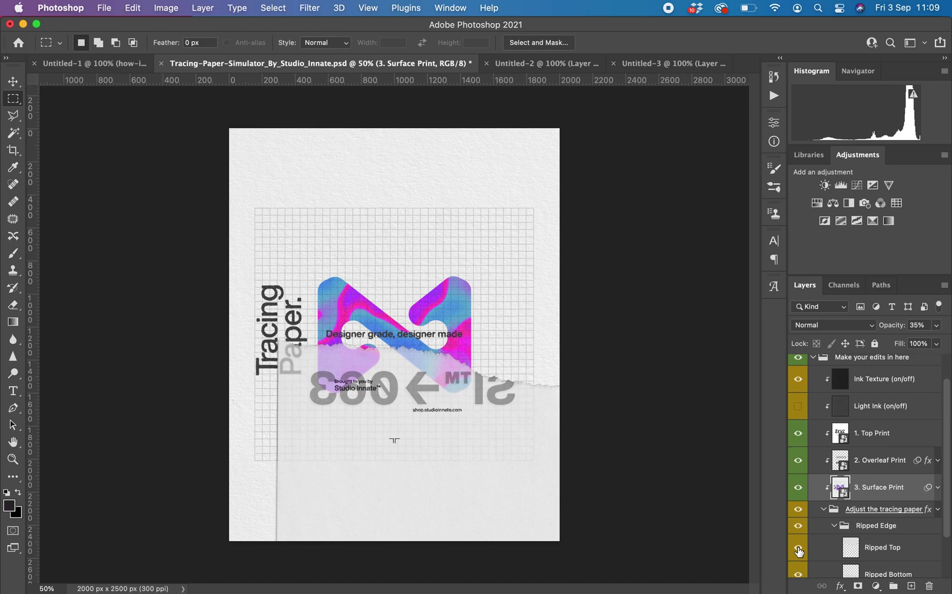
pyautogui.click(797, 550)
pyautogui.click(851, 547)
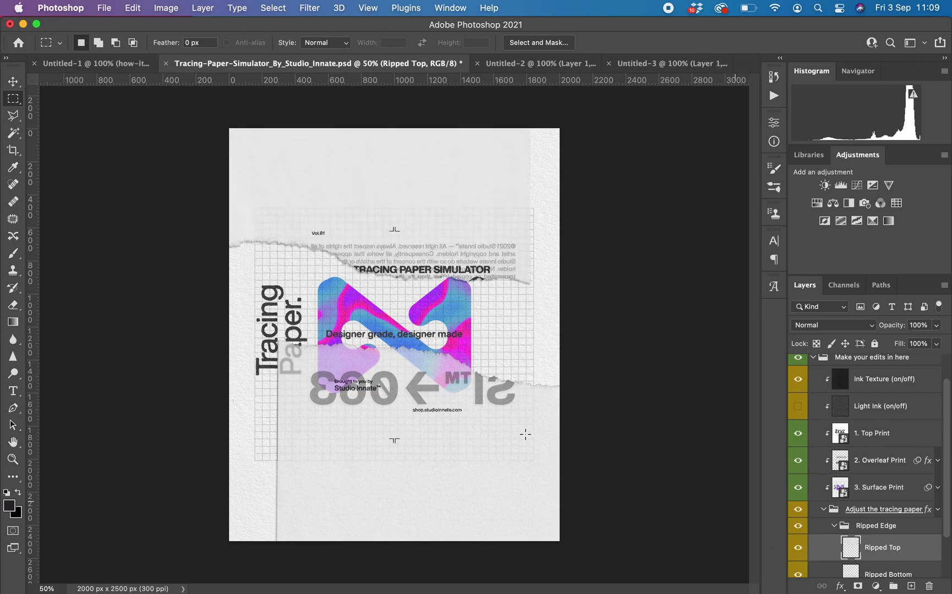
pyautogui.click(13, 81)
pyautogui.moveTo(446, 256); pyautogui.dragTo(490, 223)
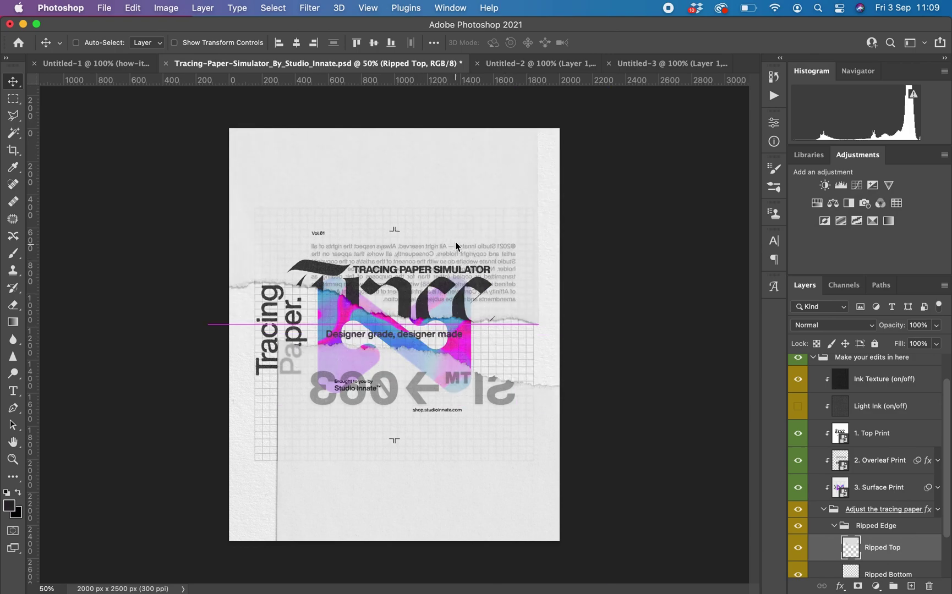
# Try moving Ripped Bottom, undo it, then collapse the Ripped Edge group.
pyautogui.click(880, 574)
pyautogui.moveTo(424, 450); pyautogui.dragTo(513, 502)
pyautogui.press('super+z')
pyautogui.scroll(-1, 839, 522)
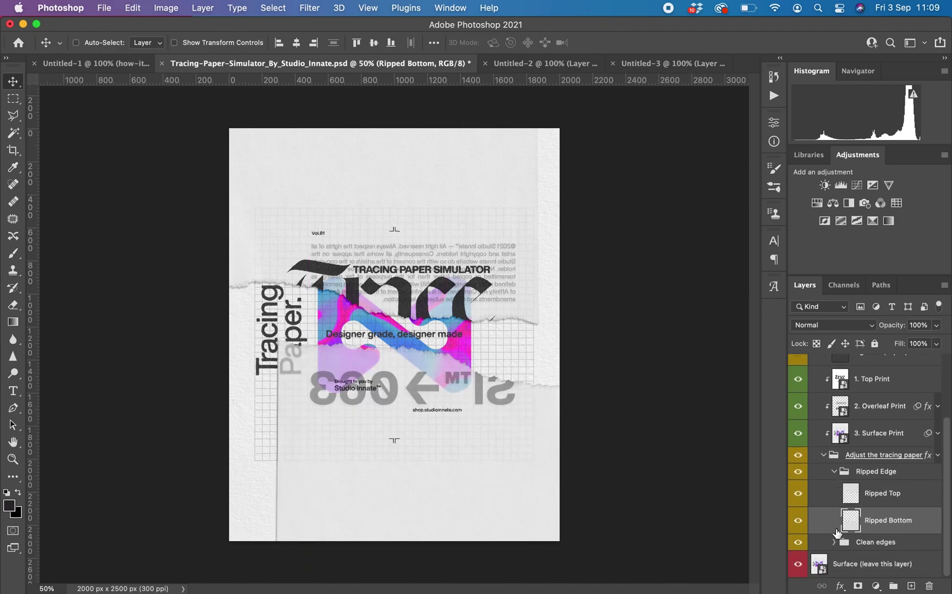
pyautogui.click(834, 473)
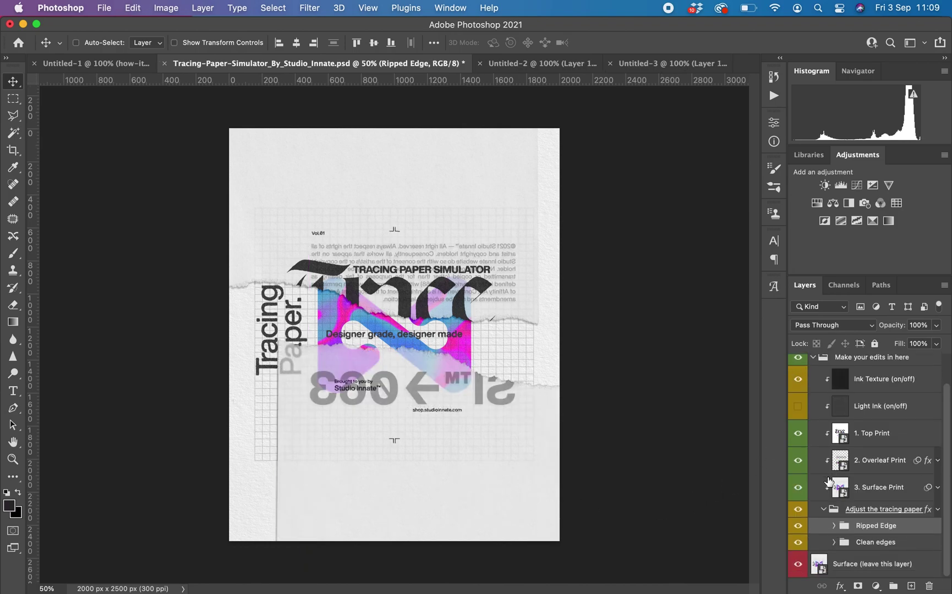
# Hide Ripped Edge and show the clean-edge paper shape layer in the Clean edges group.
pyautogui.click(798, 526)
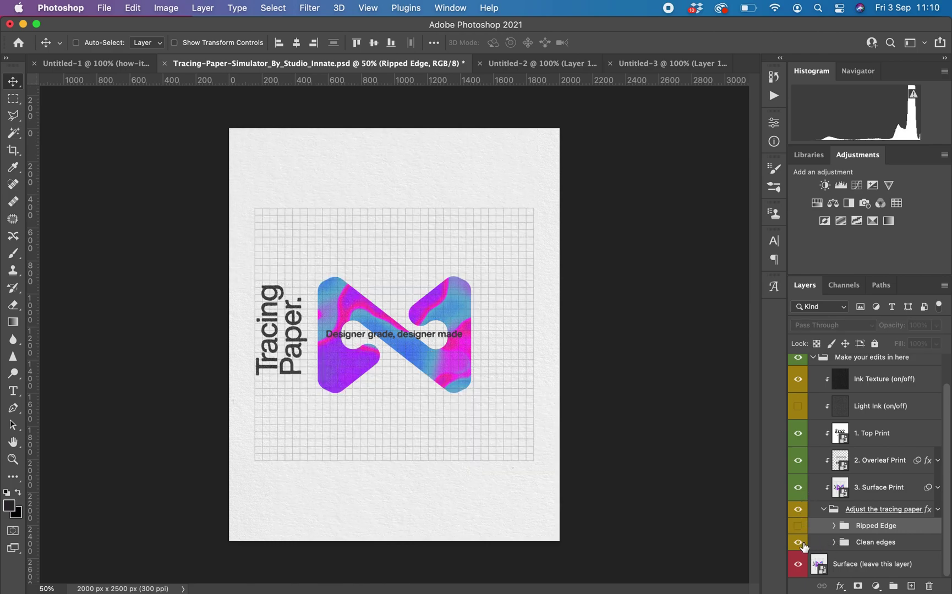
pyautogui.click(837, 544)
pyautogui.click(834, 543)
pyautogui.click(799, 538)
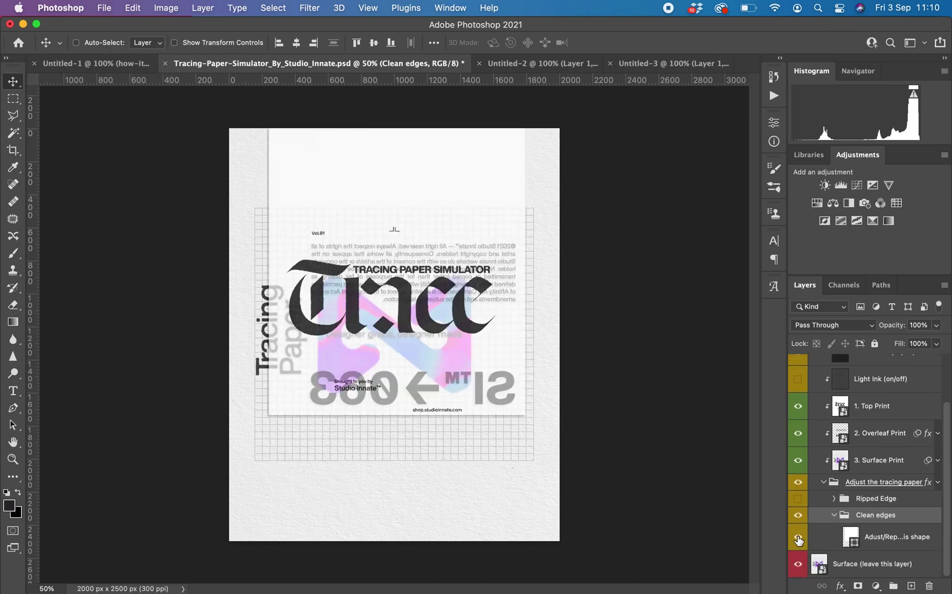
pyautogui.click(854, 538)
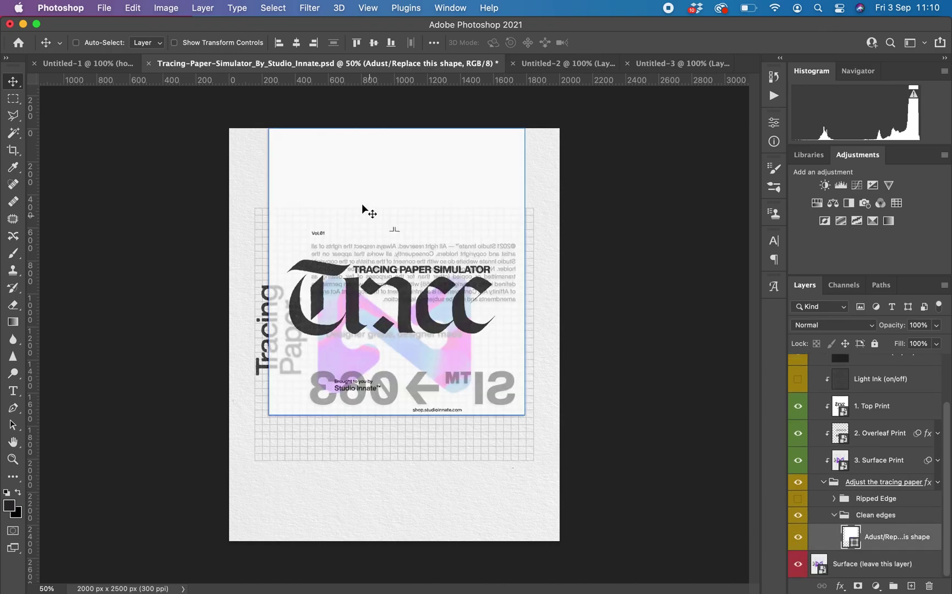
# Stretch the clean paper shape to the page bottom, shift it right and widen it leftward.
pyautogui.press('super+t')
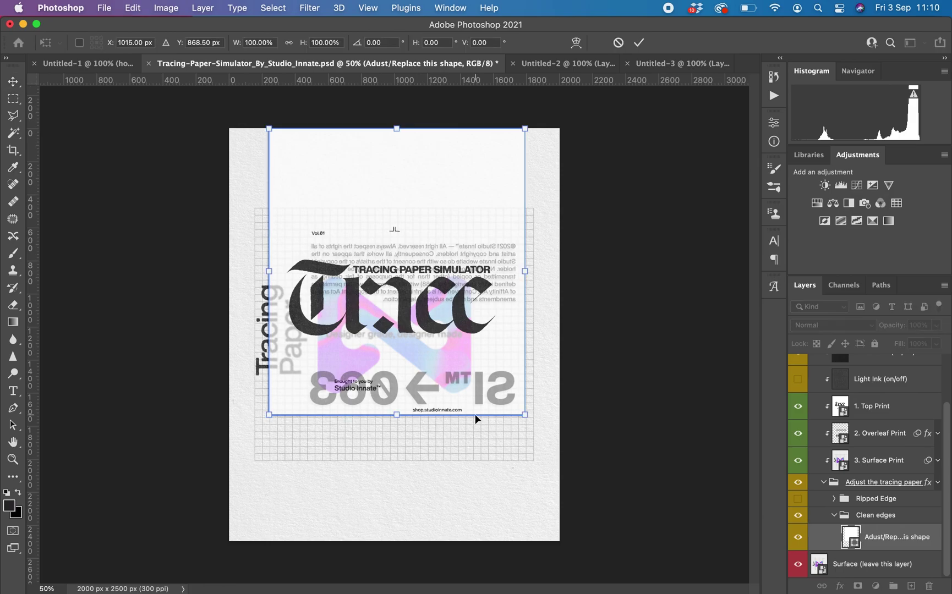
pyautogui.moveTo(401, 415); pyautogui.dragTo(396, 541)
pyautogui.press('Return')
pyautogui.moveTo(374, 359); pyautogui.dragTo(527, 361)
pyautogui.press('super+t')
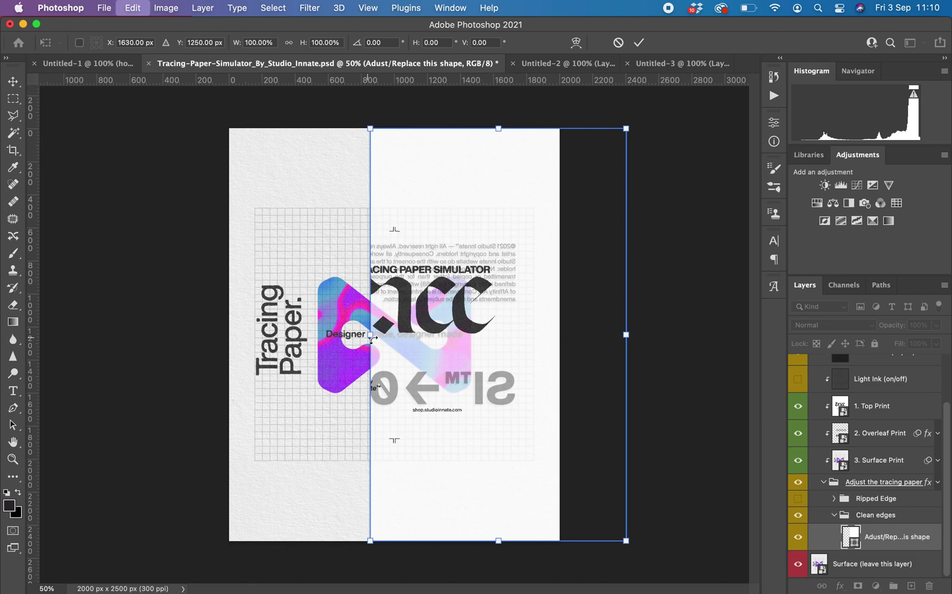
pyautogui.moveTo(370, 474); pyautogui.dragTo(230, 432)
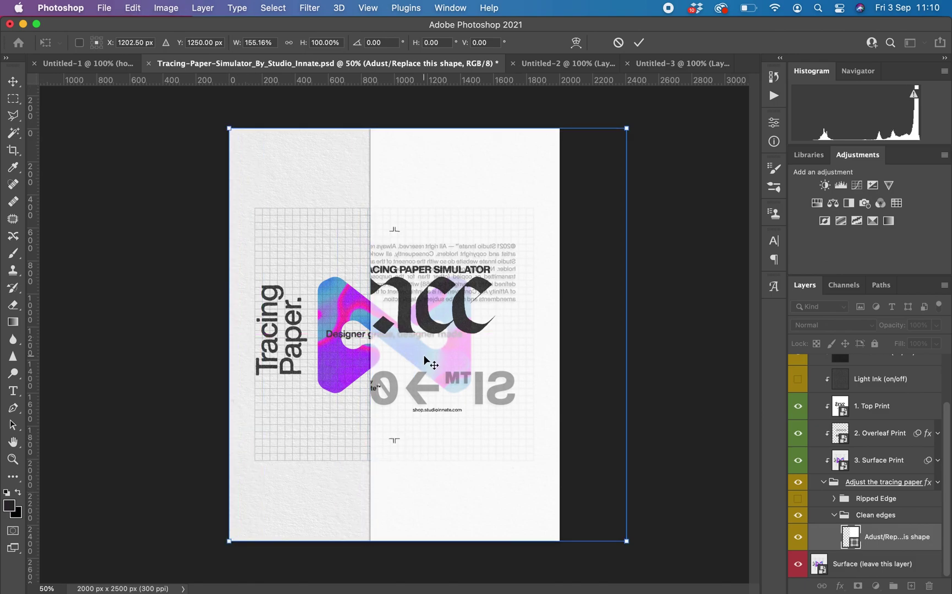
pyautogui.press('Return')
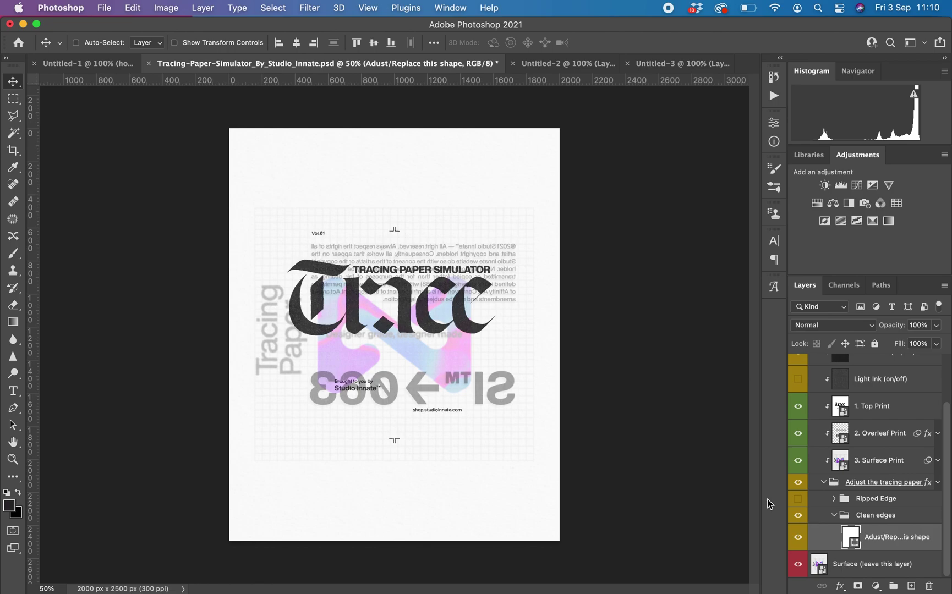
# Show Ripped Edge, hide Clean edges, and open the '1. Top Print' smart object.
pyautogui.click(798, 499)
pyautogui.click(797, 513)
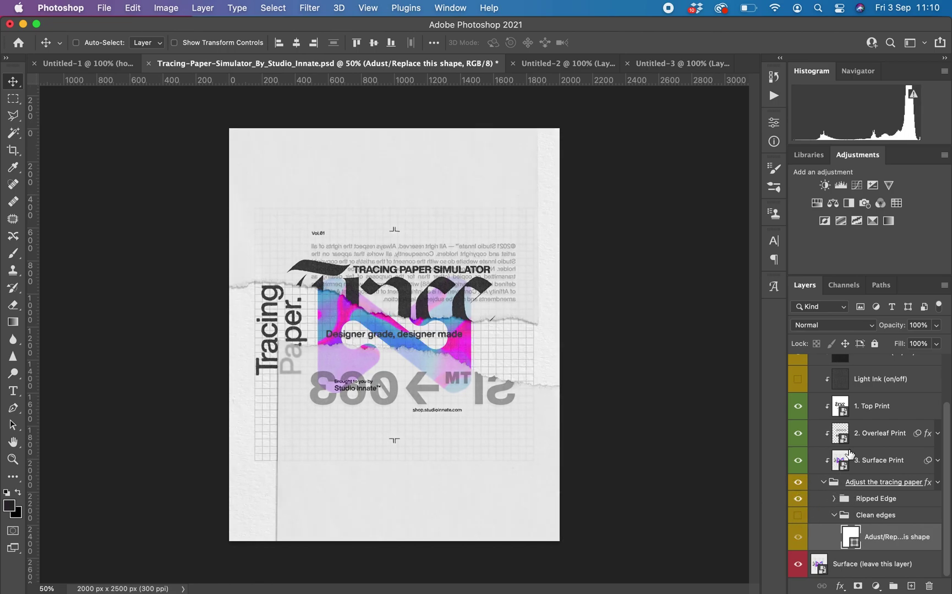
pyautogui.click(841, 408)
pyautogui.doubleClick(840, 407)
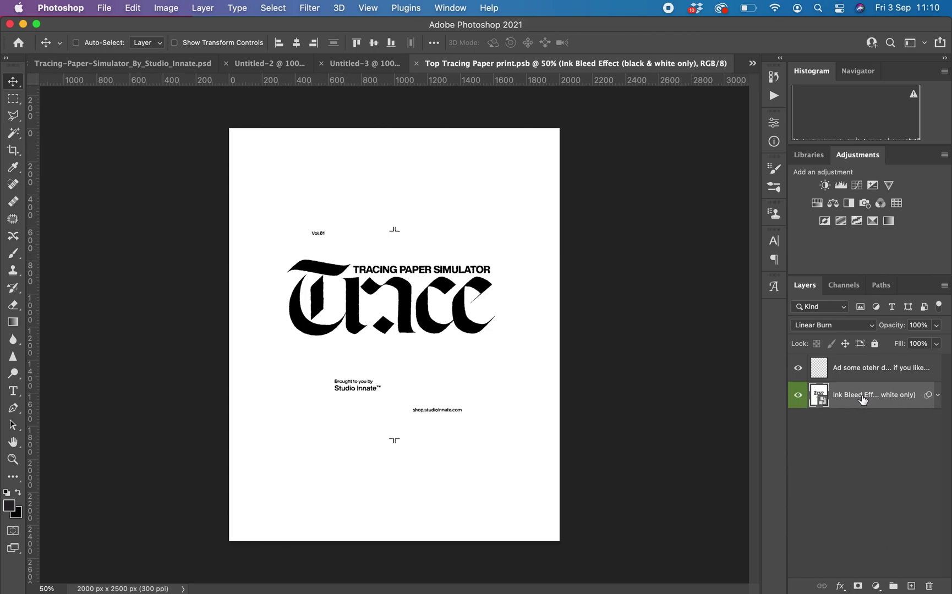
# Zoom in on the Trace lettering and open the nested Citric.psb artwork.
pyautogui.click(13, 460)
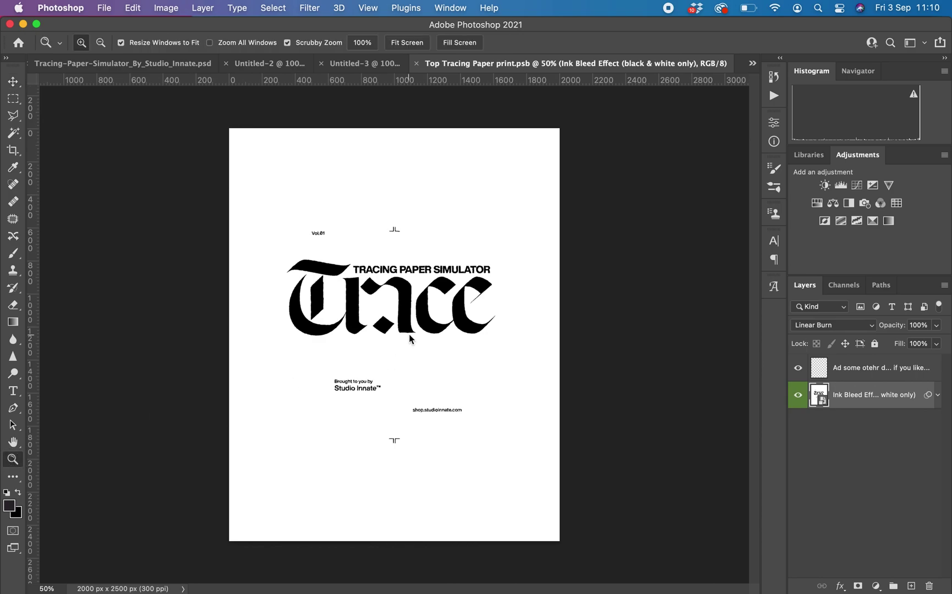
pyautogui.moveTo(421, 319)
pyautogui.mouseDown()
pyautogui.moveTo(488, 348)
pyautogui.moveTo(387, 312)
pyautogui.mouseUp()
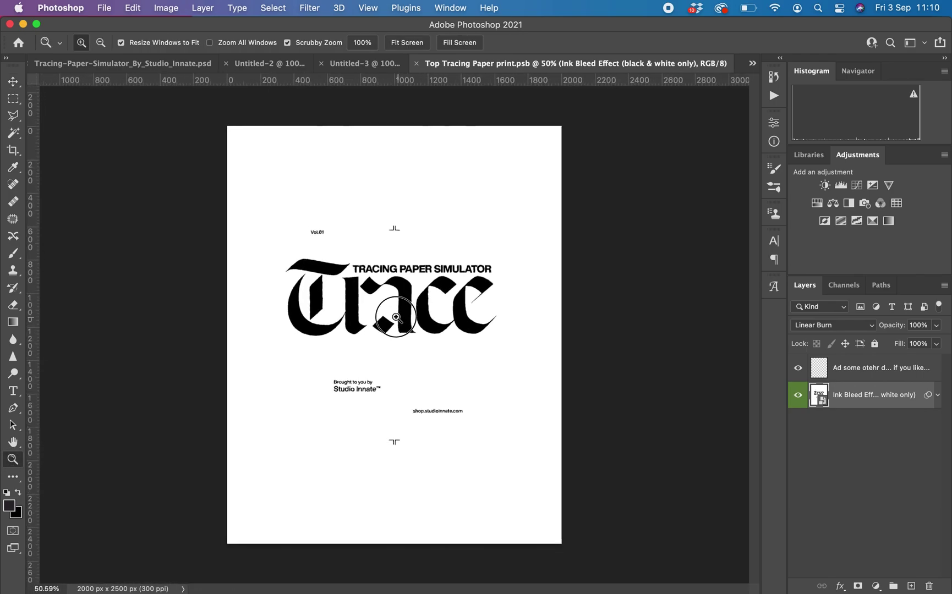
pyautogui.doubleClick(818, 396)
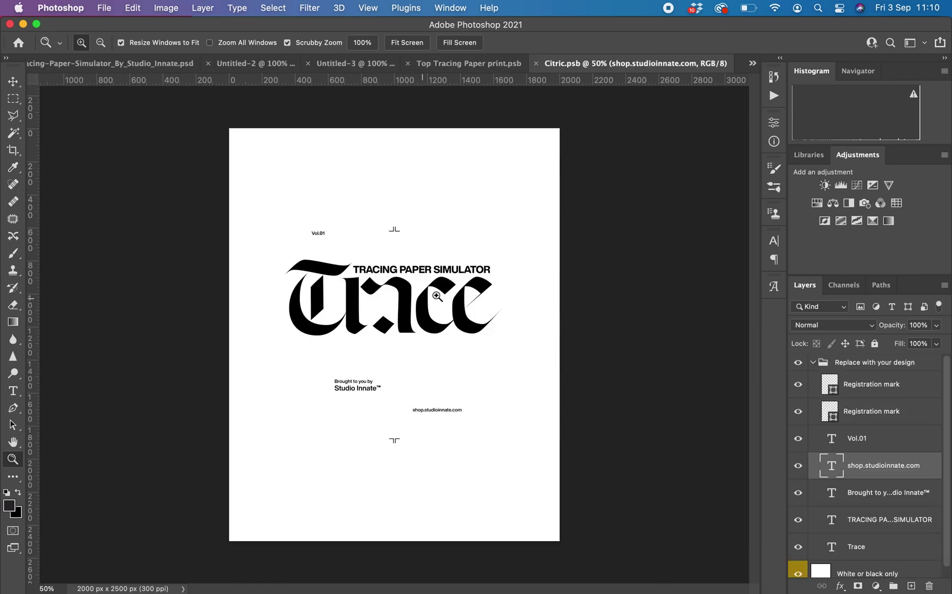
# Select the Trace text with the Type tool, commit, then close and save Citric.psb.
pyautogui.click(13, 391)
pyautogui.doubleClick(329, 310)
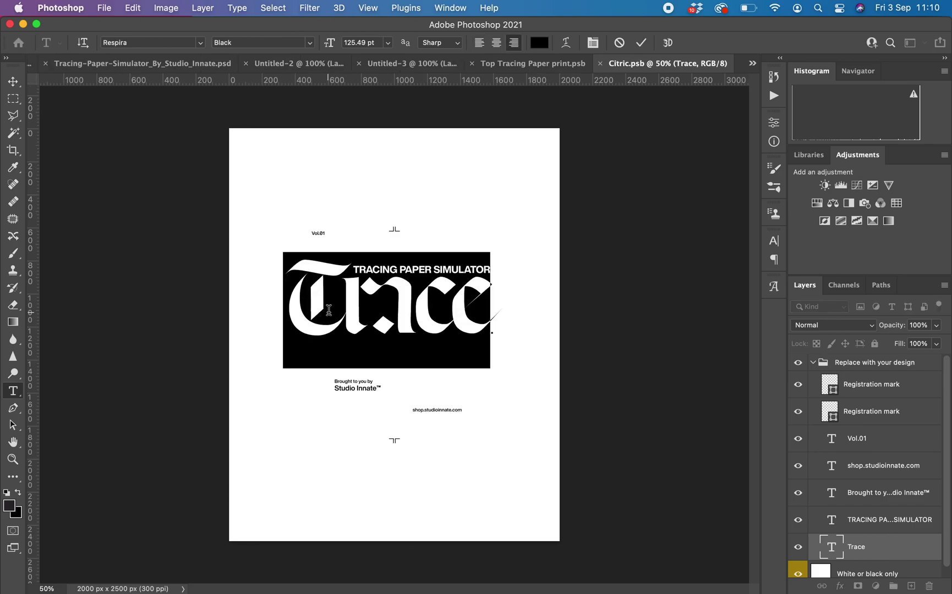
pyautogui.click(12, 81)
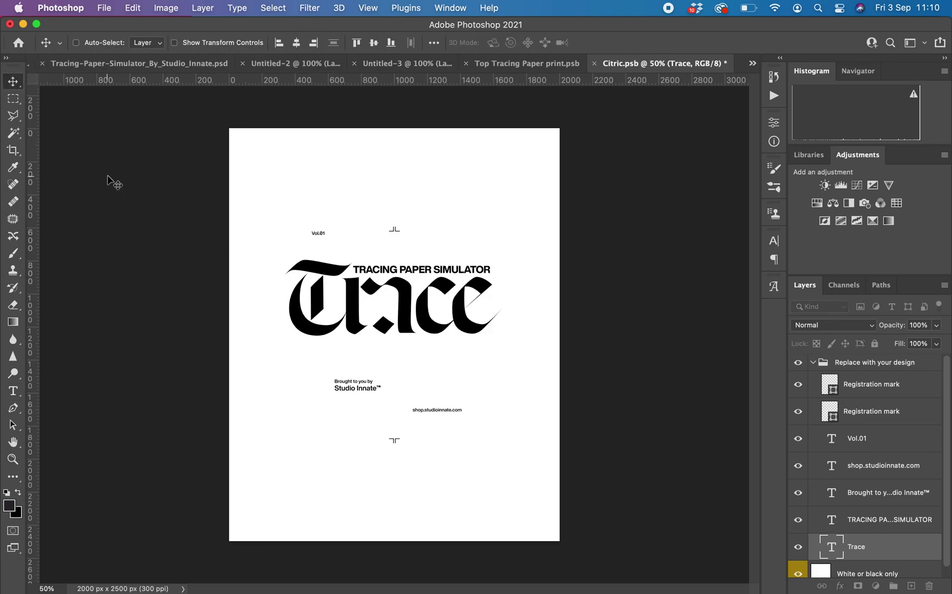
pyautogui.click(594, 65)
pyautogui.click(511, 233)
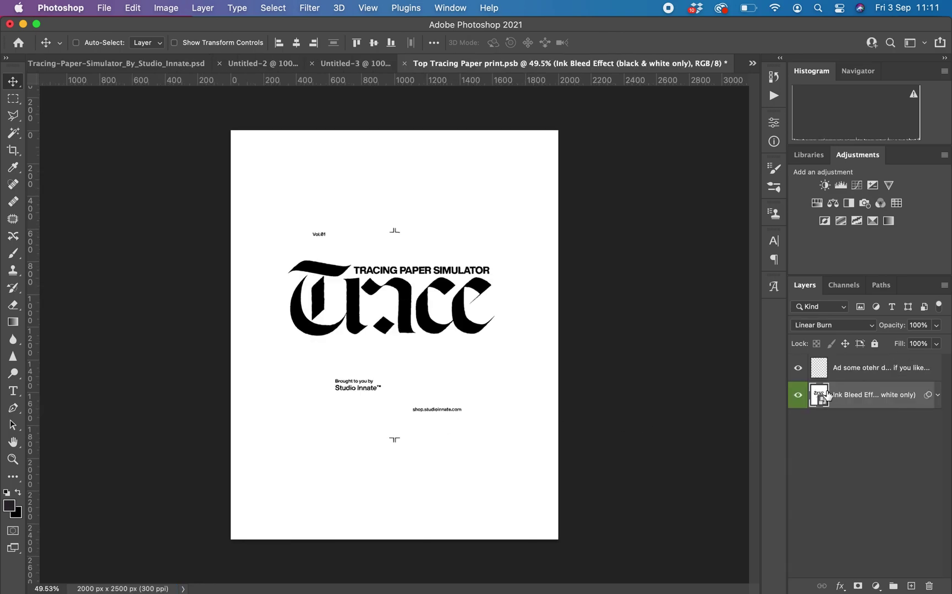
# Add a bright purple Solid Color fill layer, look at its blend modes, then delete it.
pyautogui.click(938, 395)
pyautogui.click(937, 395)
pyautogui.click(877, 585)
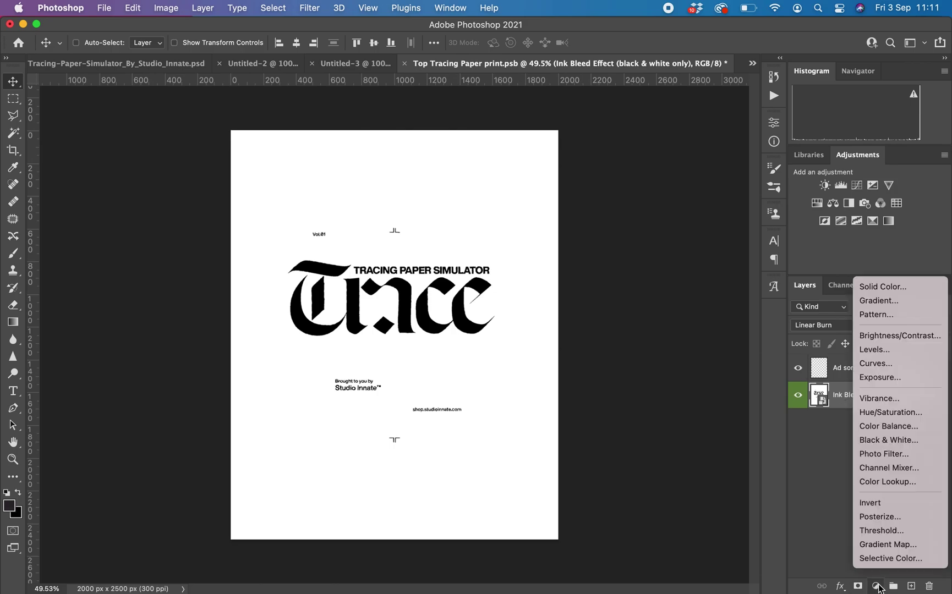
pyautogui.click(893, 286)
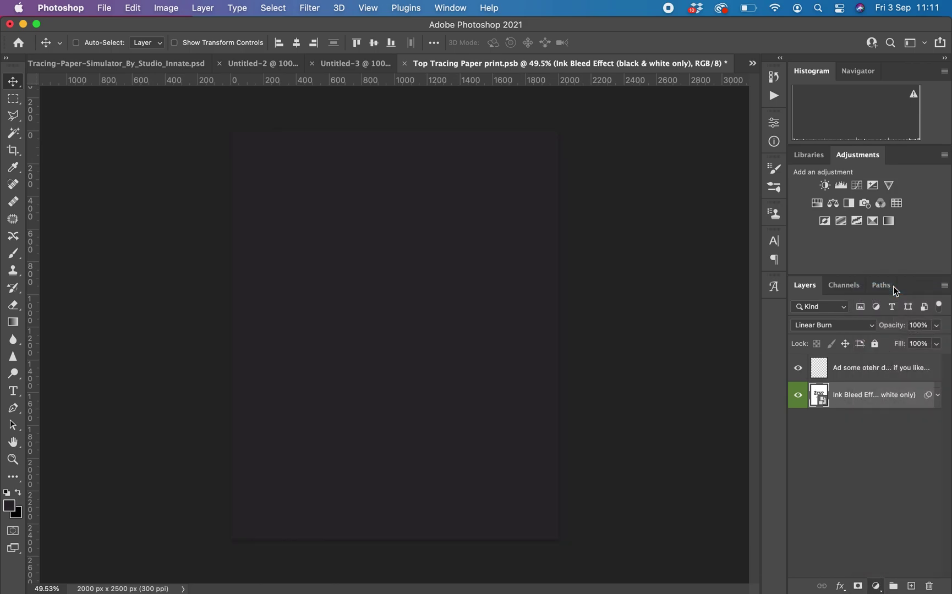
pyautogui.moveTo(735, 246); pyautogui.dragTo(762, 227)
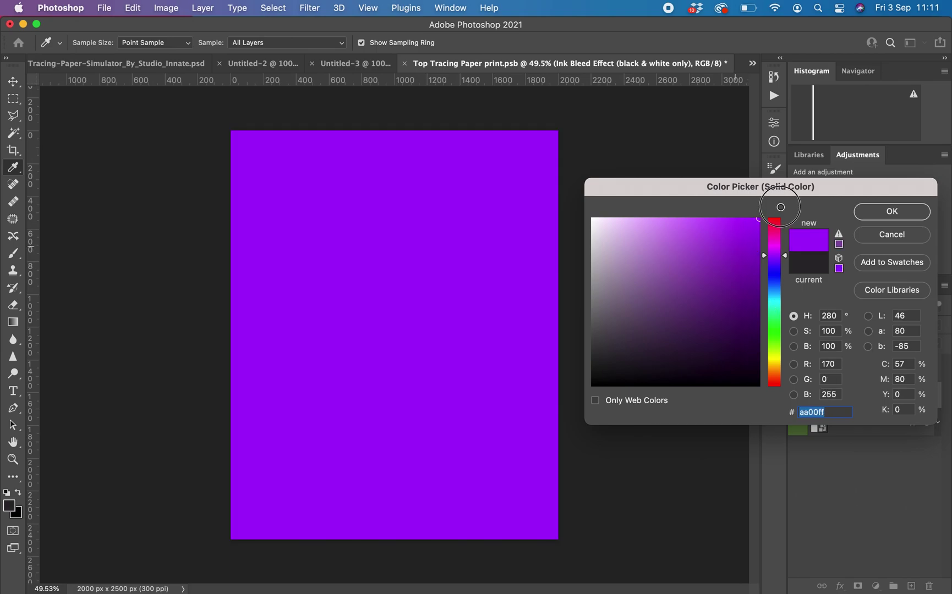
pyautogui.click(873, 207)
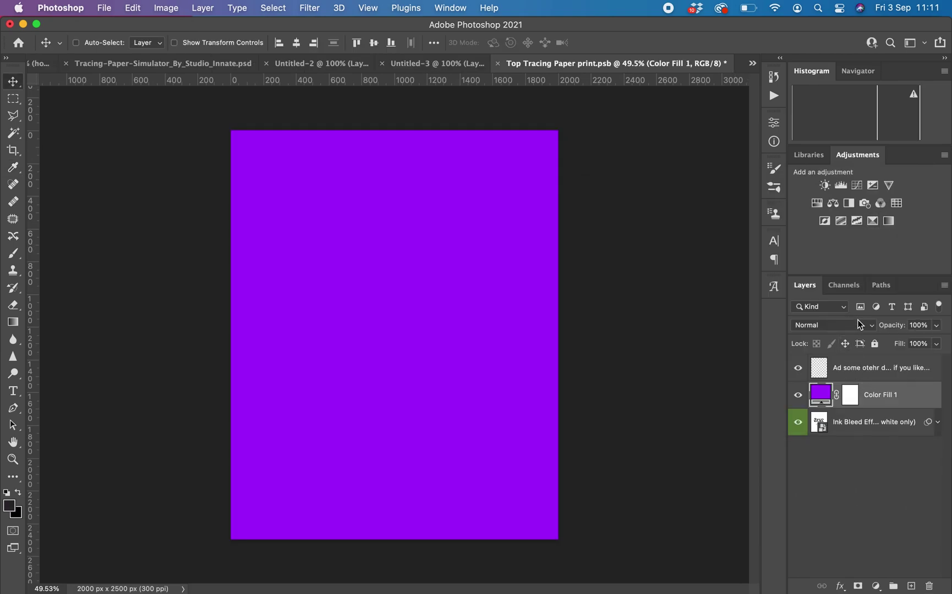
pyautogui.click(857, 323)
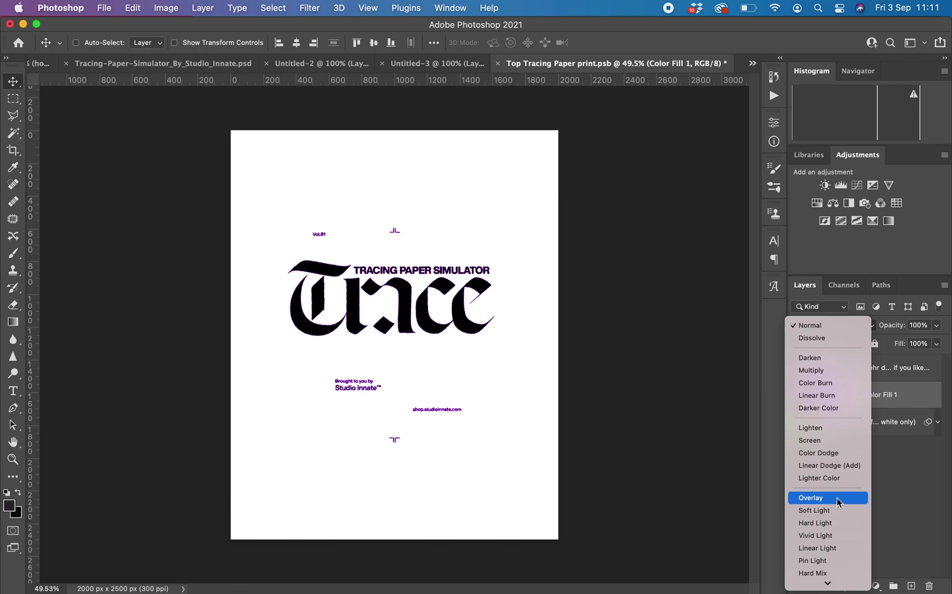
pyautogui.click(911, 489)
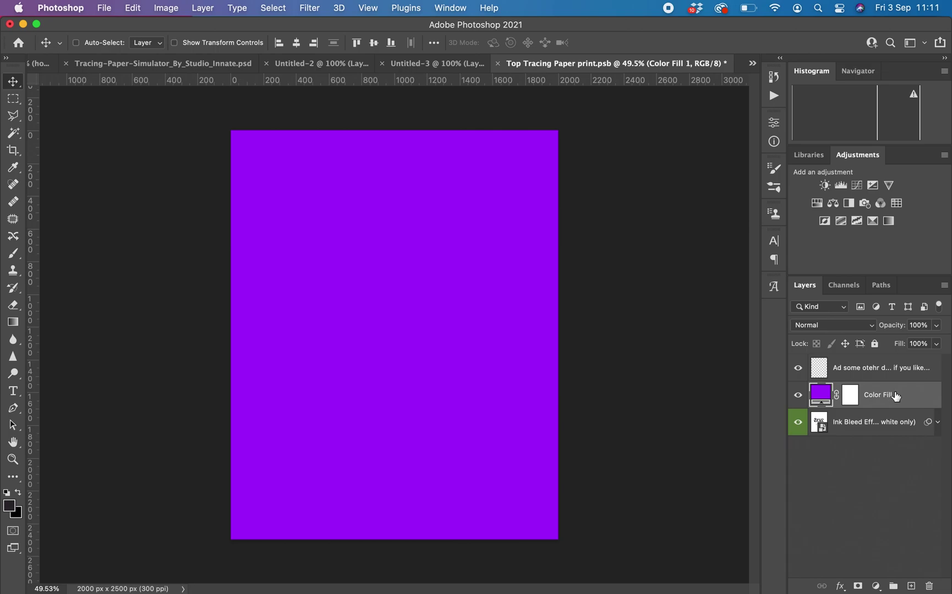
pyautogui.press('Delete')
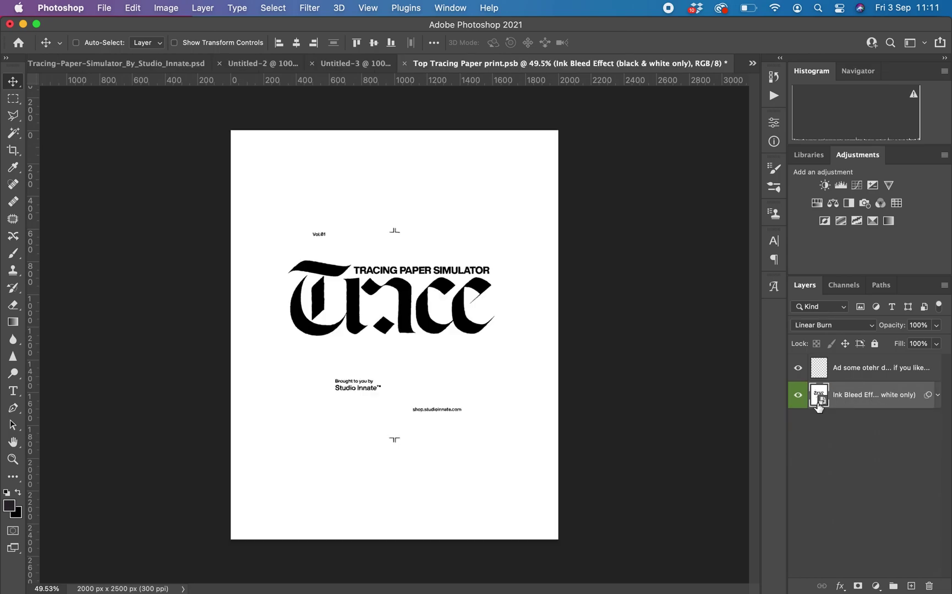
# Toggle the Ink Bleed layer off and on, then close the top print without saving.
pyautogui.click(850, 371)
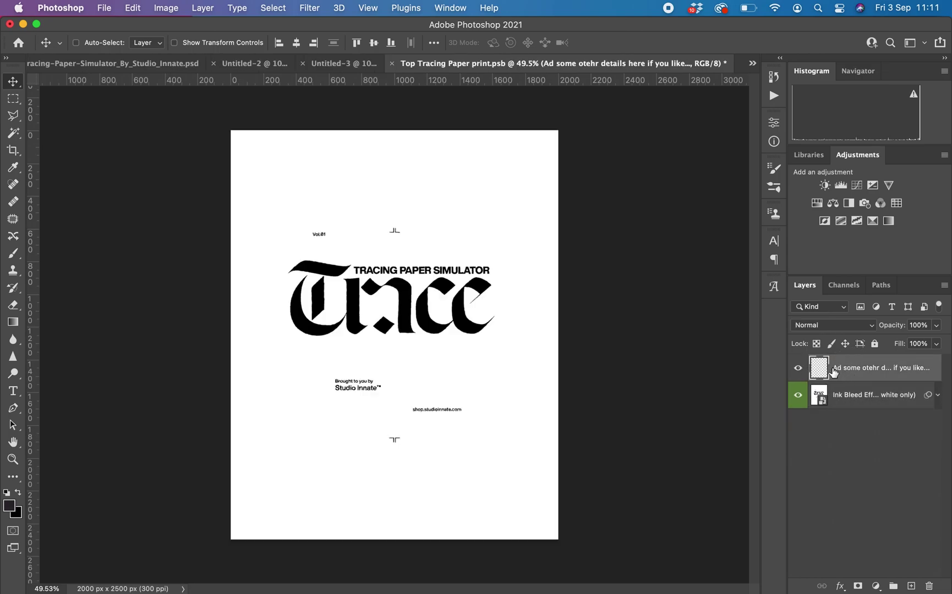
pyautogui.click(797, 395)
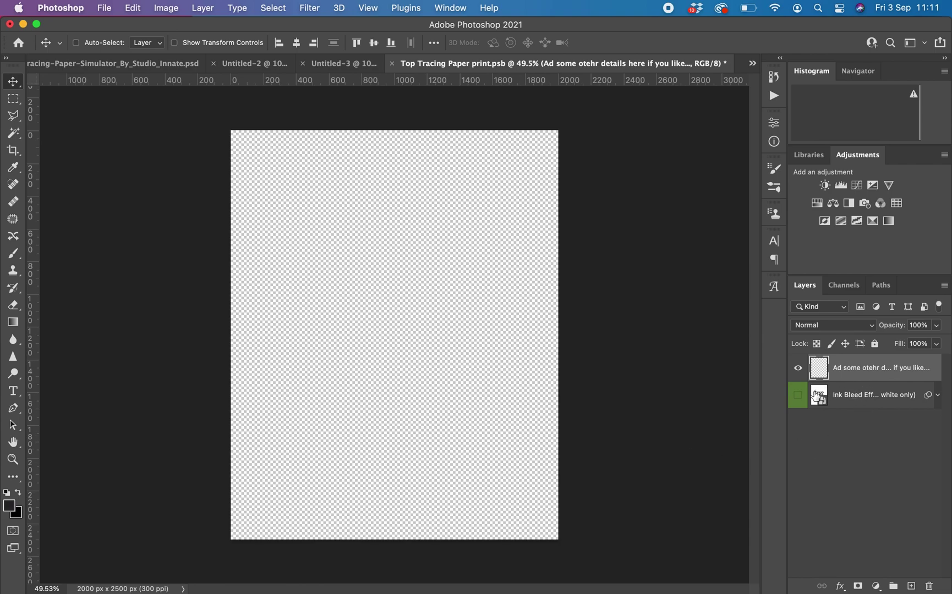
pyautogui.keyDown('alt'); pyautogui.click(798, 395); pyautogui.keyUp('alt')
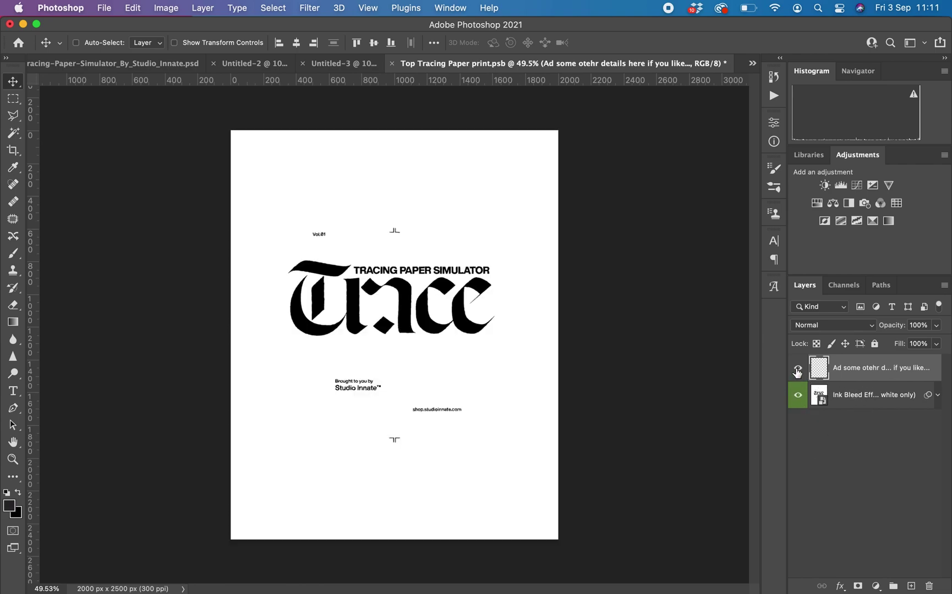
pyautogui.click(392, 64)
pyautogui.click(448, 266)
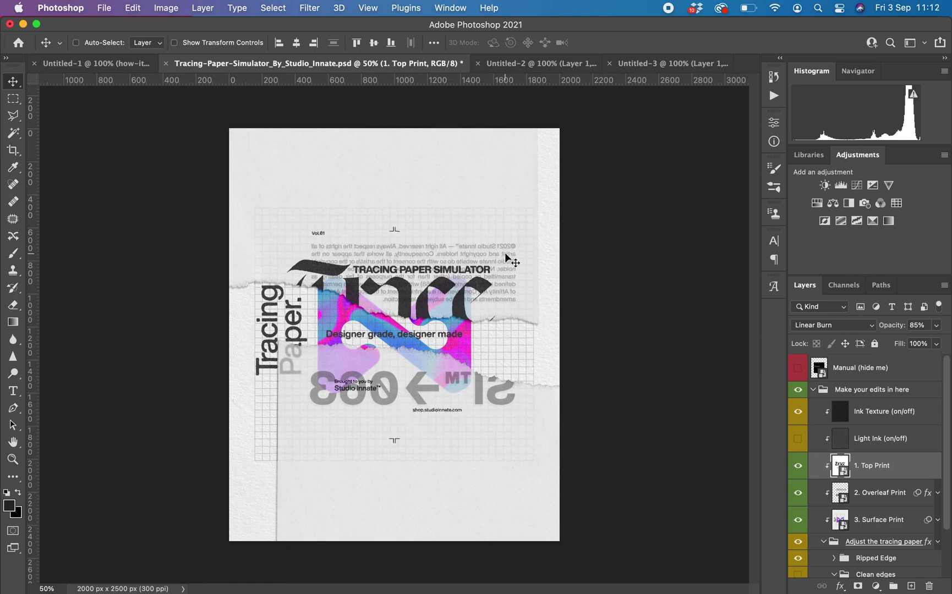
pyautogui.doubleClick(837, 493)
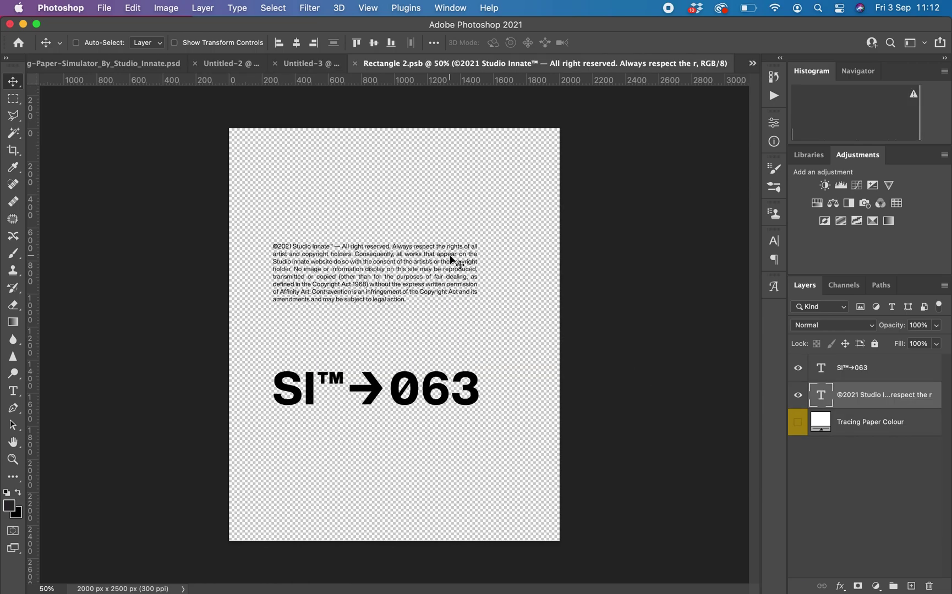
pyautogui.click(307, 249)
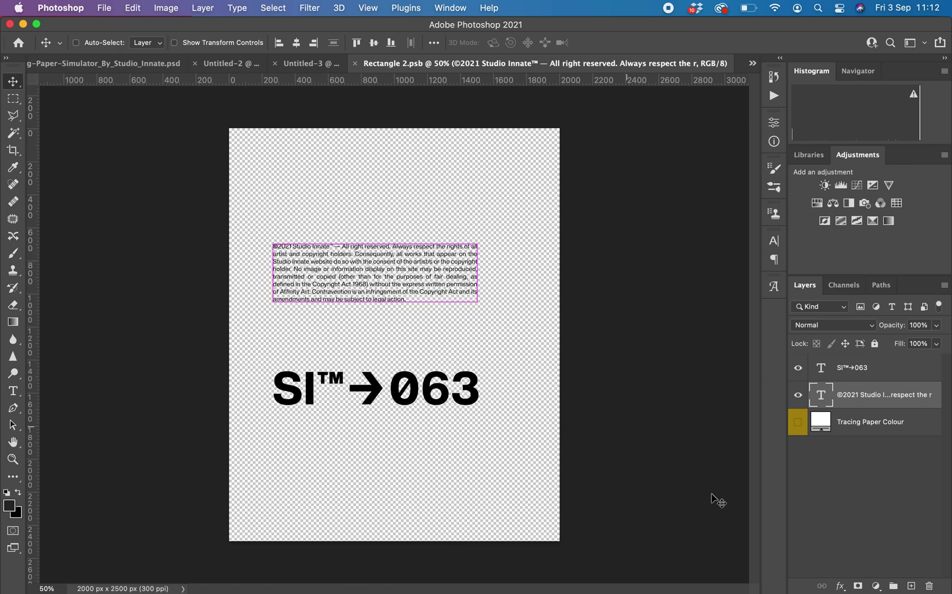
pyautogui.keyDown('super'); pyautogui.click(443, 391); pyautogui.keyUp('super')
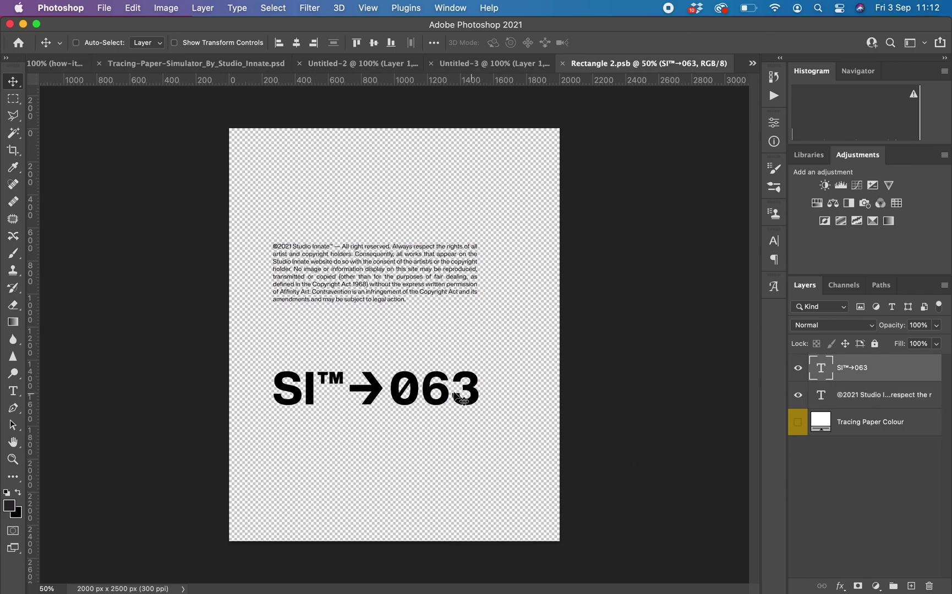
pyautogui.moveTo(449, 345); pyautogui.dragTo(446, 299)
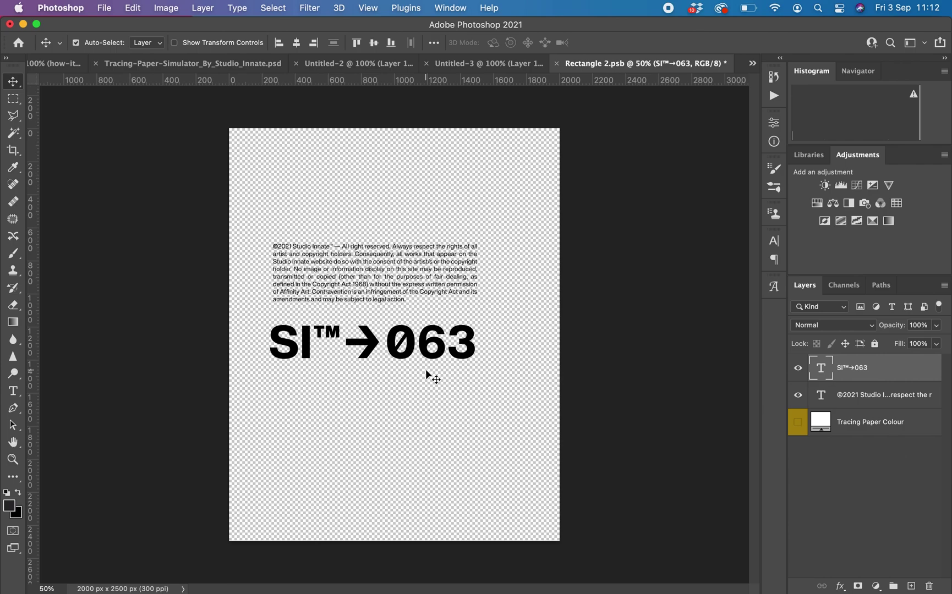
pyautogui.press('super+z')
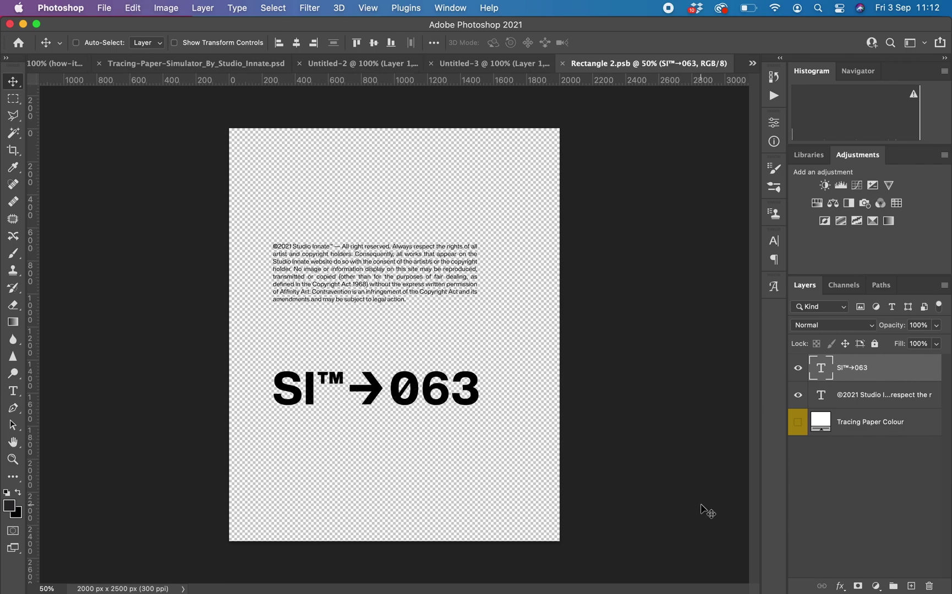
pyautogui.click(856, 427)
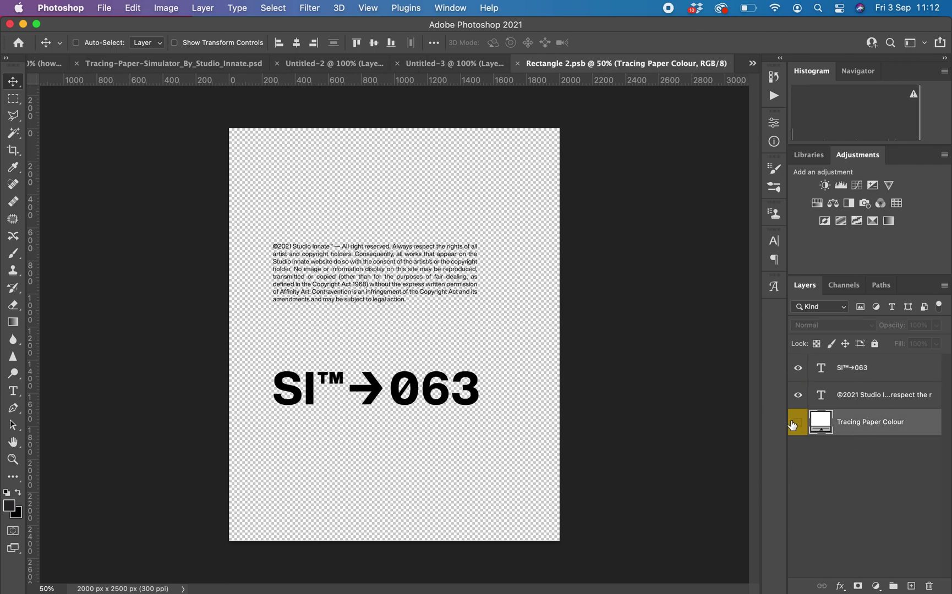
pyautogui.click(796, 423)
pyautogui.doubleClick(818, 425)
pyautogui.moveTo(636, 297)
pyautogui.mouseDown()
pyautogui.moveTo(718, 253)
pyautogui.moveTo(755, 214)
pyautogui.moveTo(618, 272)
pyautogui.moveTo(596, 257)
pyautogui.moveTo(680, 339)
pyautogui.moveTo(546, 198)
pyautogui.mouseUp()
pyautogui.click(881, 234)
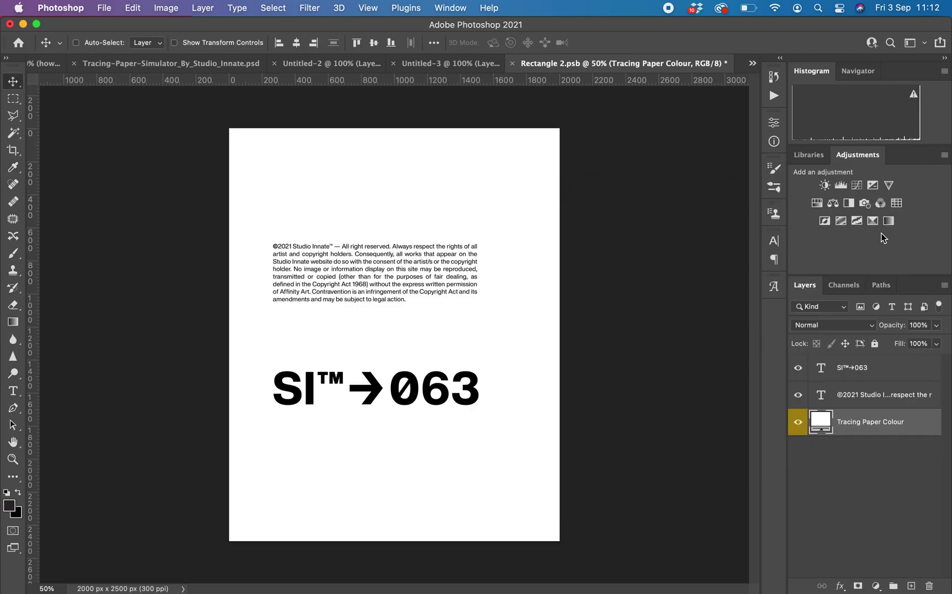
pyautogui.click(796, 424)
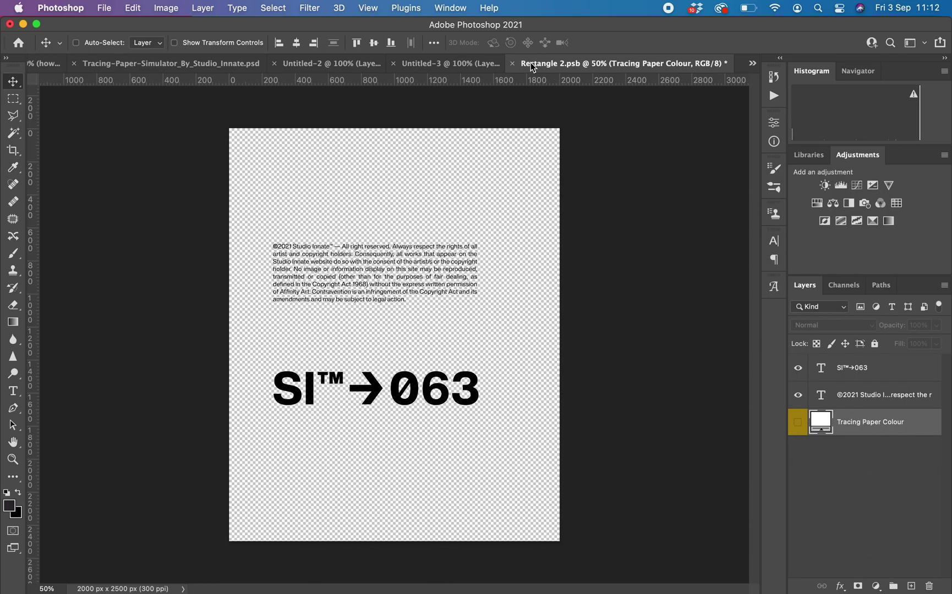
pyautogui.click(511, 63)
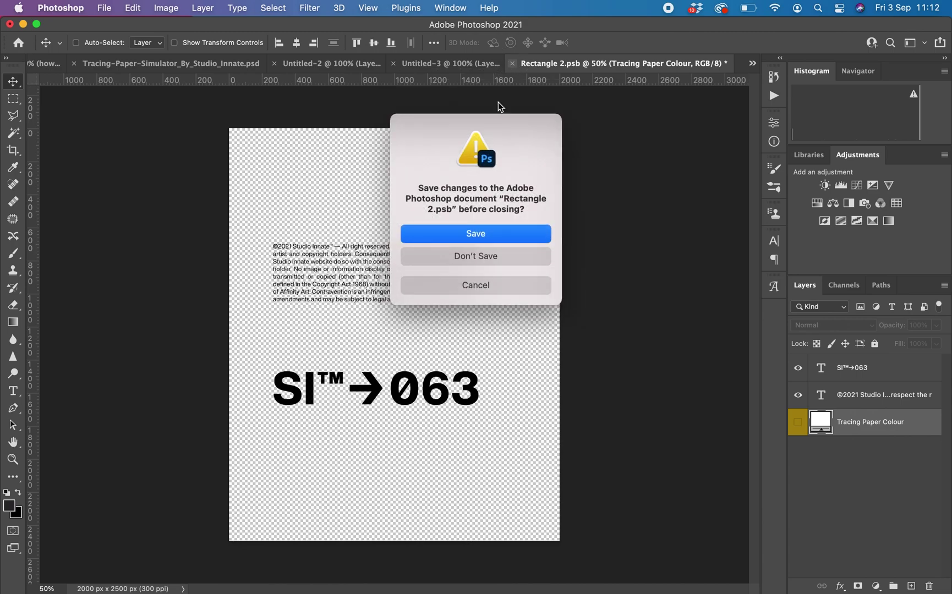
pyautogui.click(465, 256)
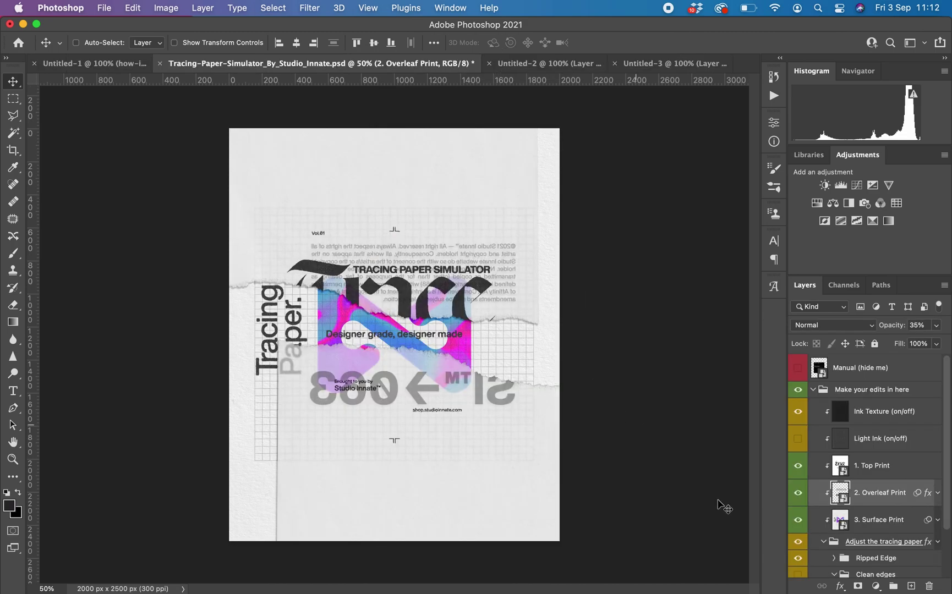
# Open the 3. Surface Print artwork and swap Heavyweight for Lightweight Paper Stock.
pyautogui.click(841, 522)
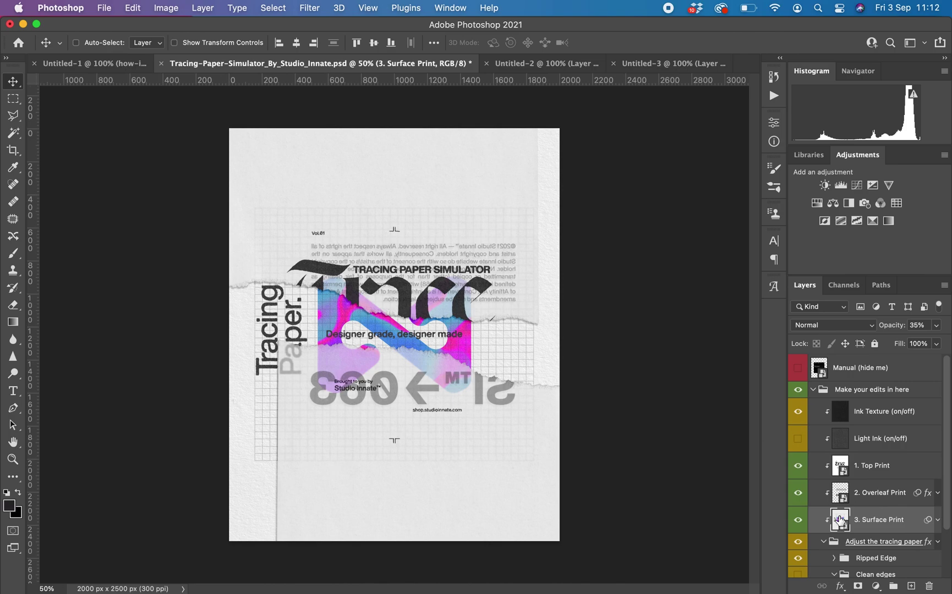
pyautogui.doubleClick(839, 519)
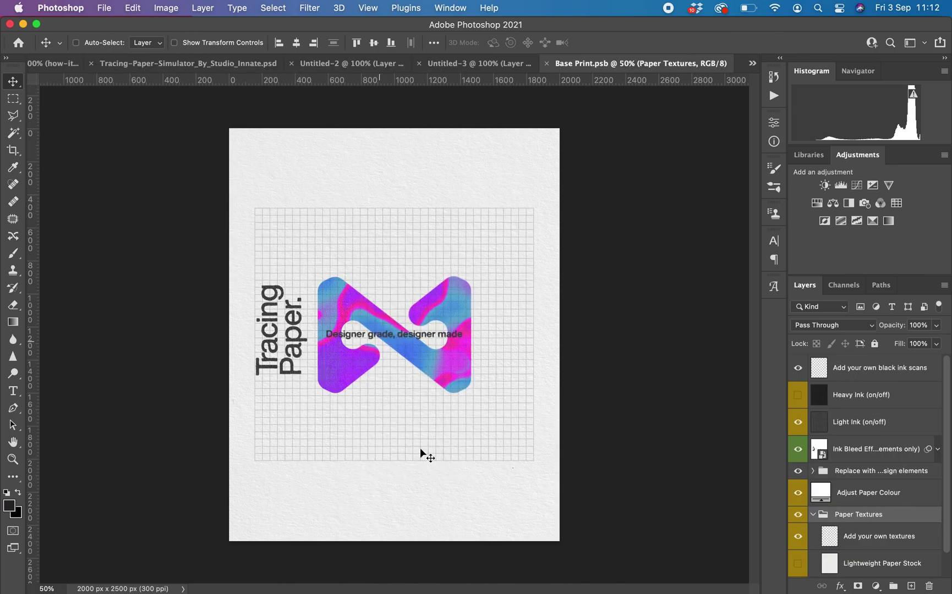
pyautogui.click(813, 515)
pyautogui.click(813, 515)
pyautogui.scroll(-1, 837, 546)
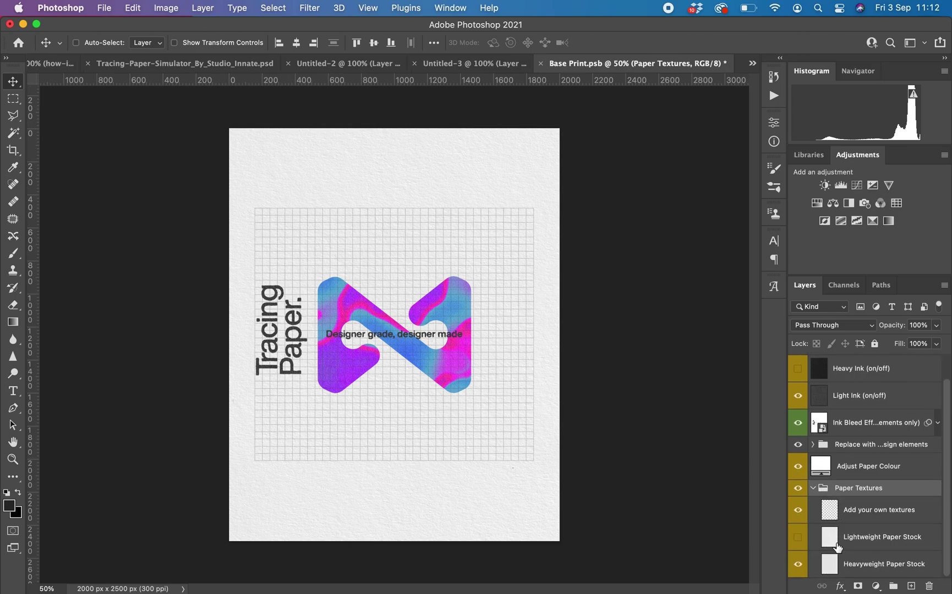
pyautogui.click(799, 538)
pyautogui.click(798, 564)
pyautogui.click(877, 542)
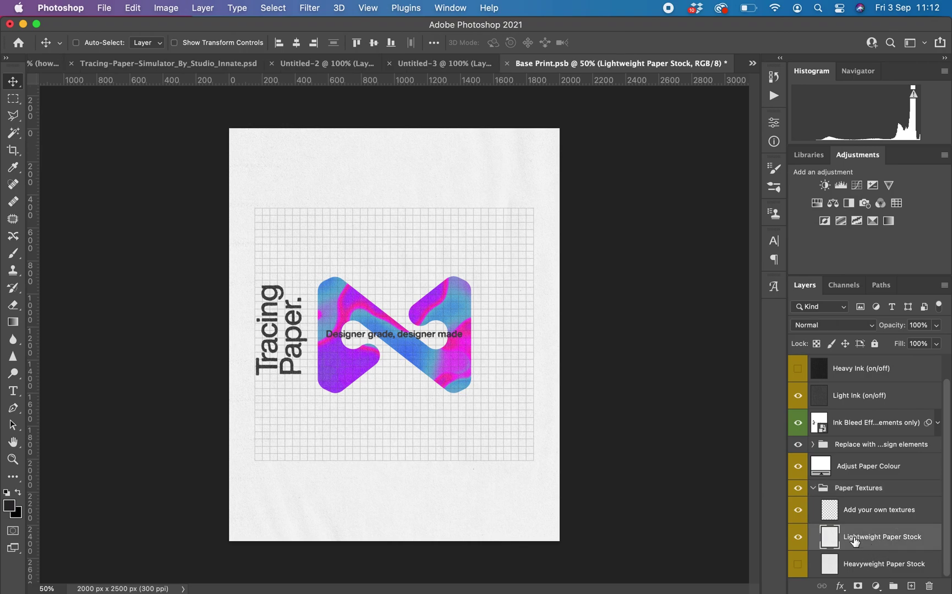
pyautogui.click(796, 538)
pyautogui.click(796, 539)
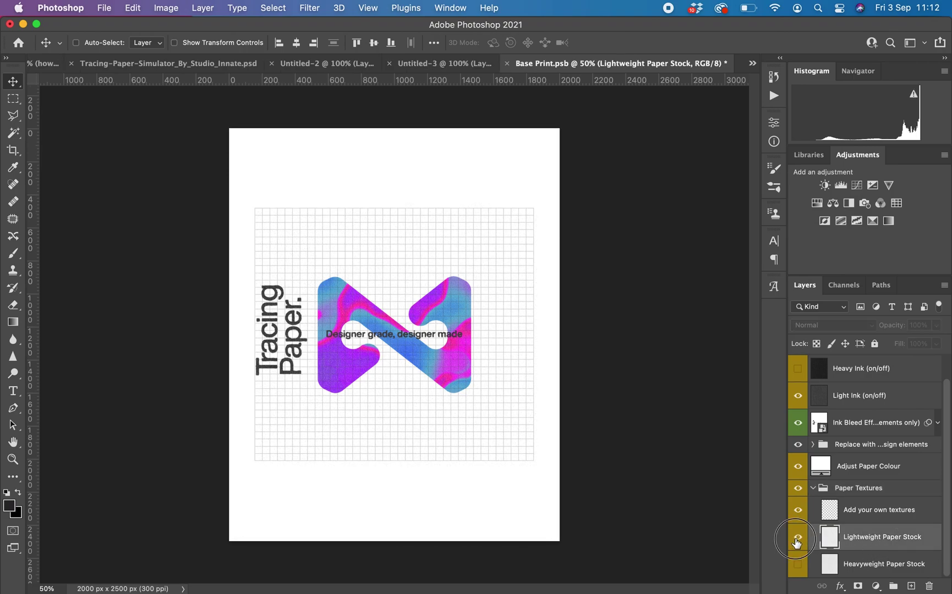
# Preview mauve, red, pink and grey paper colours, then cancel to keep white paper.
pyautogui.doubleClick(820, 466)
pyautogui.click(630, 326)
pyautogui.moveTo(741, 250); pyautogui.dragTo(577, 385)
pyautogui.moveTo(762, 234); pyautogui.dragTo(754, 245)
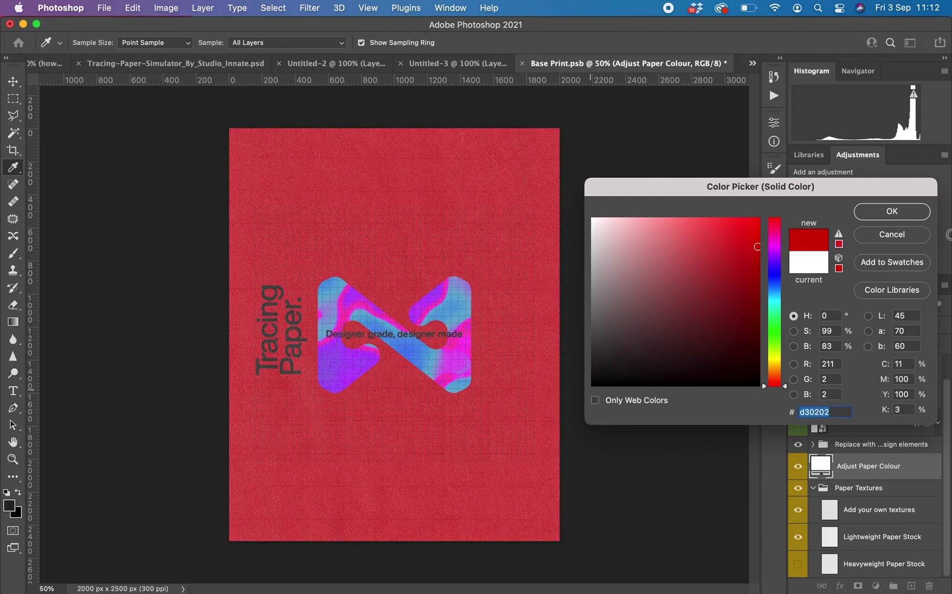
pyautogui.click(902, 234)
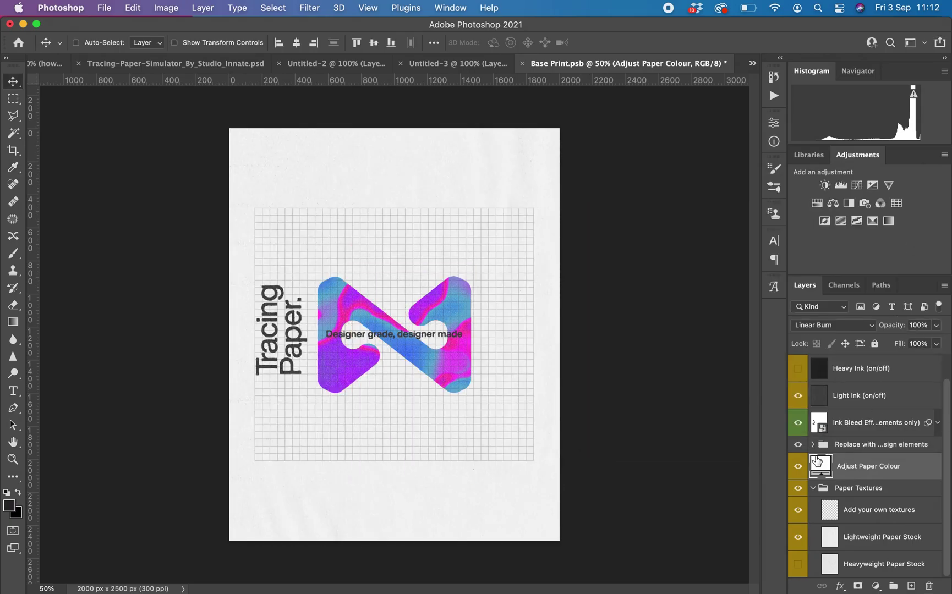
pyautogui.click(813, 488)
pyautogui.click(813, 470)
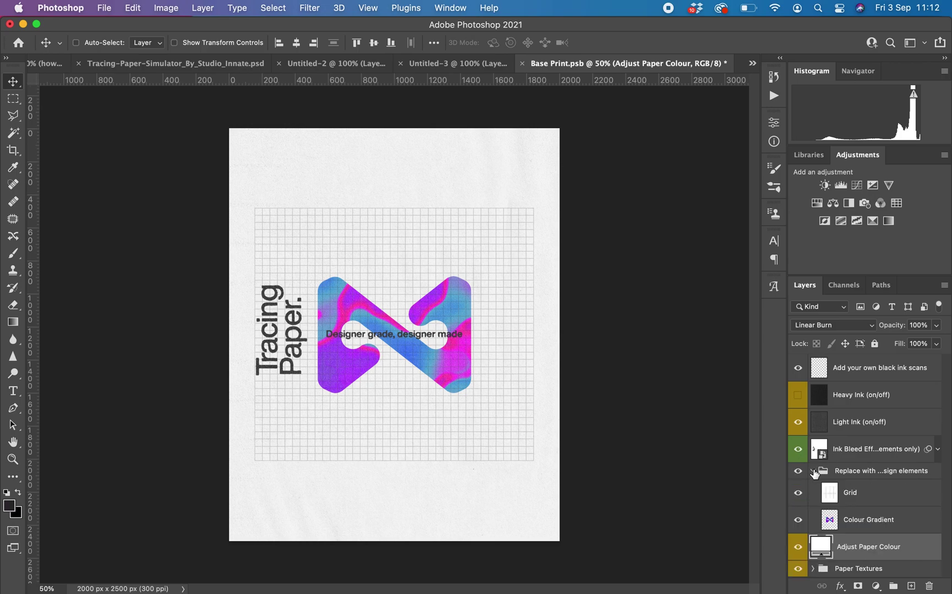
pyautogui.click(853, 494)
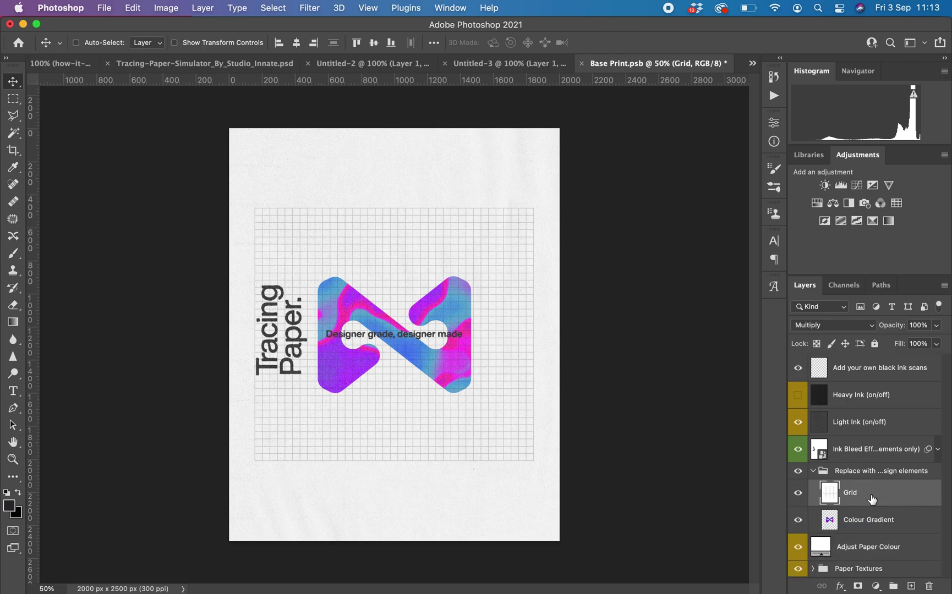
pyautogui.click(798, 495)
pyautogui.click(798, 493)
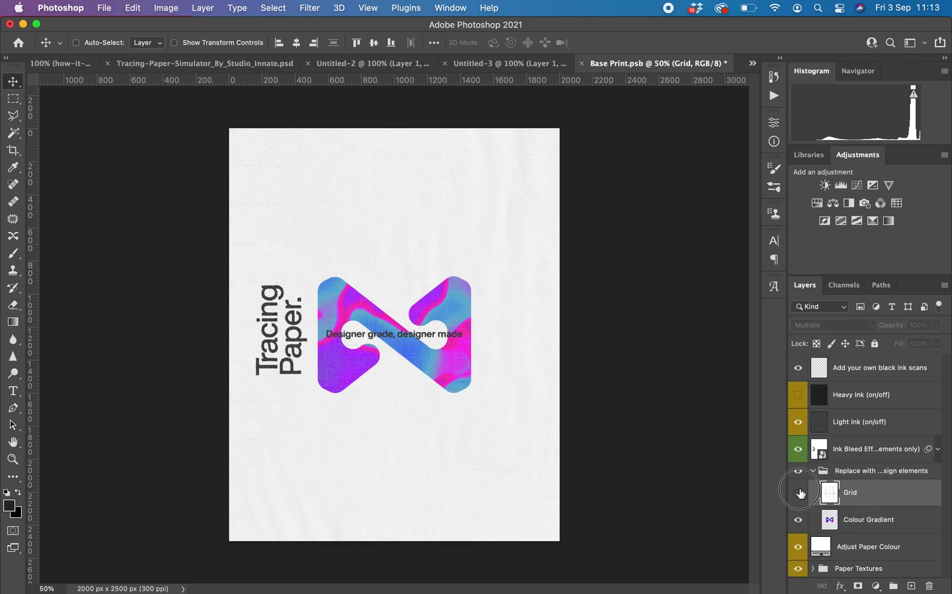
pyautogui.click(798, 519)
pyautogui.click(798, 520)
pyautogui.click(869, 525)
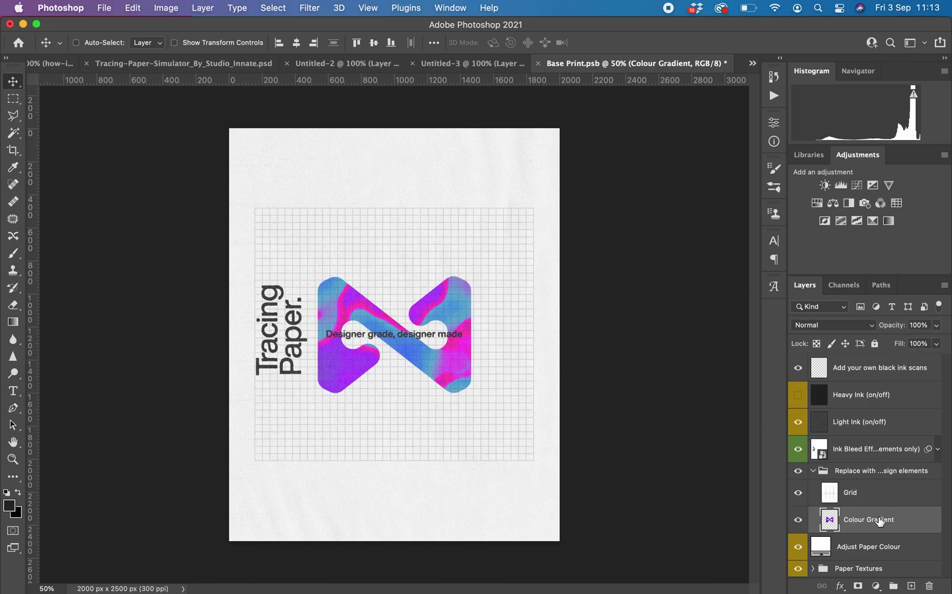
pyautogui.click(813, 470)
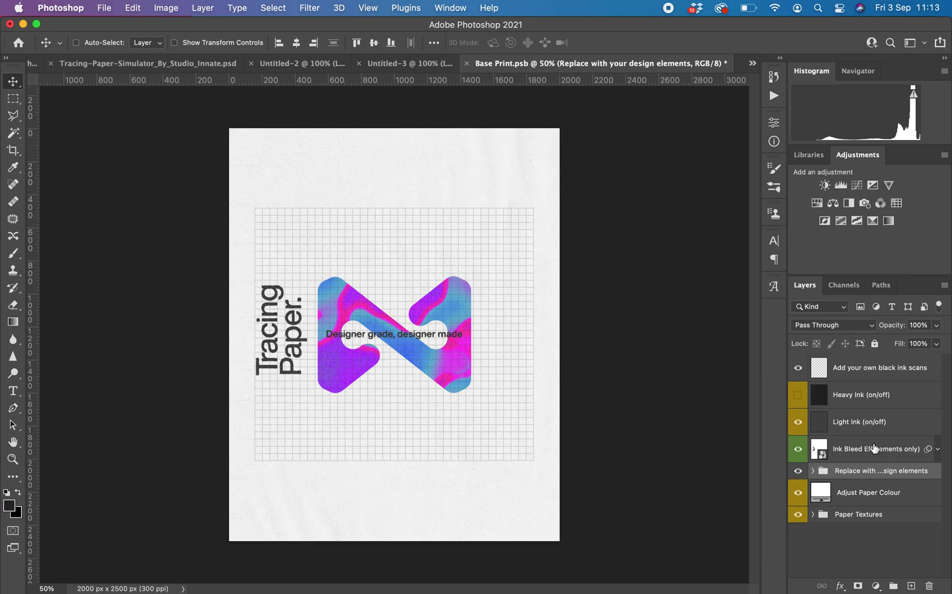
pyautogui.click(820, 449)
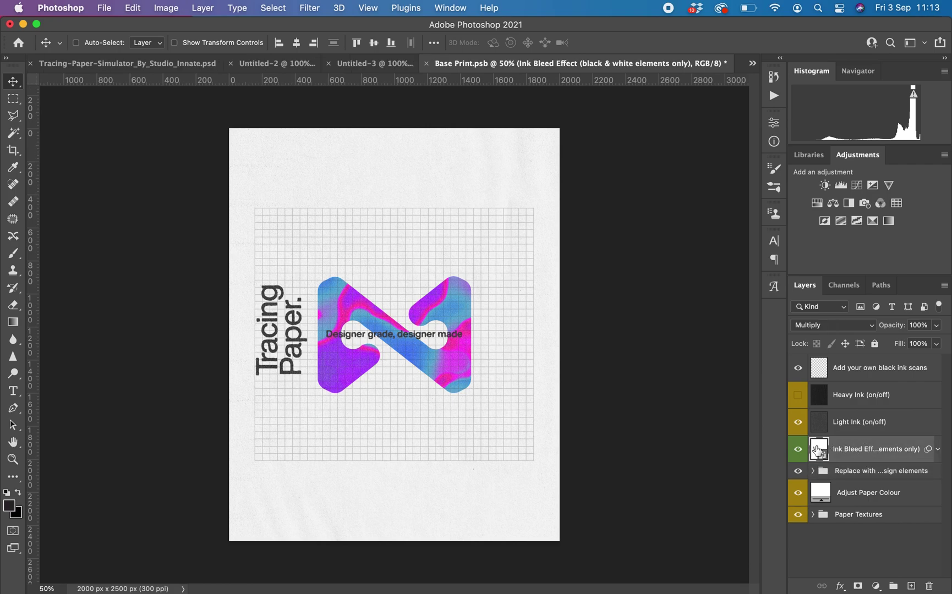
pyautogui.doubleClick(817, 450)
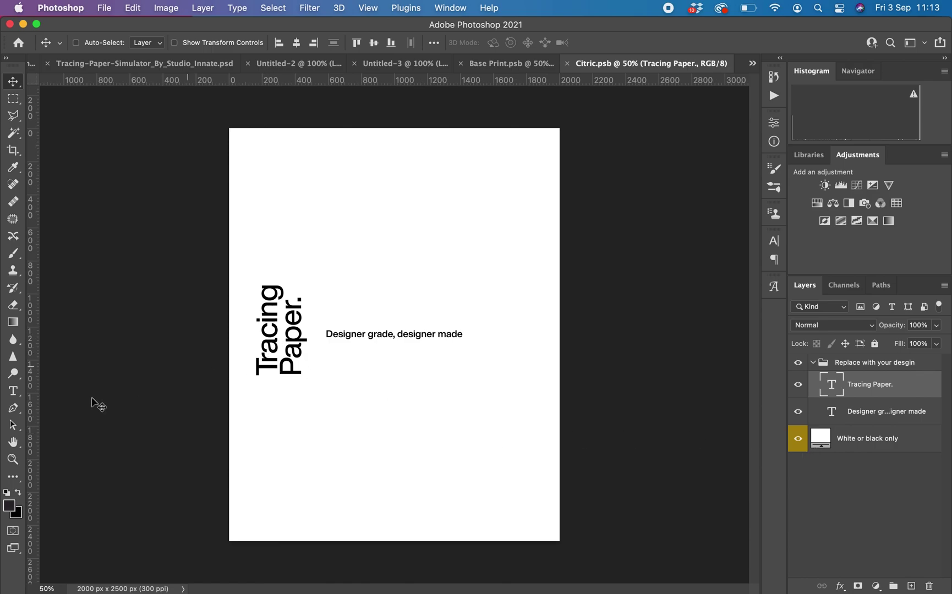
pyautogui.click(14, 392)
pyautogui.moveTo(248, 333)
pyautogui.mouseDown()
pyautogui.moveTo(257, 382)
pyautogui.moveTo(256, 374)
pyautogui.mouseUp()
pyautogui.click(13, 82)
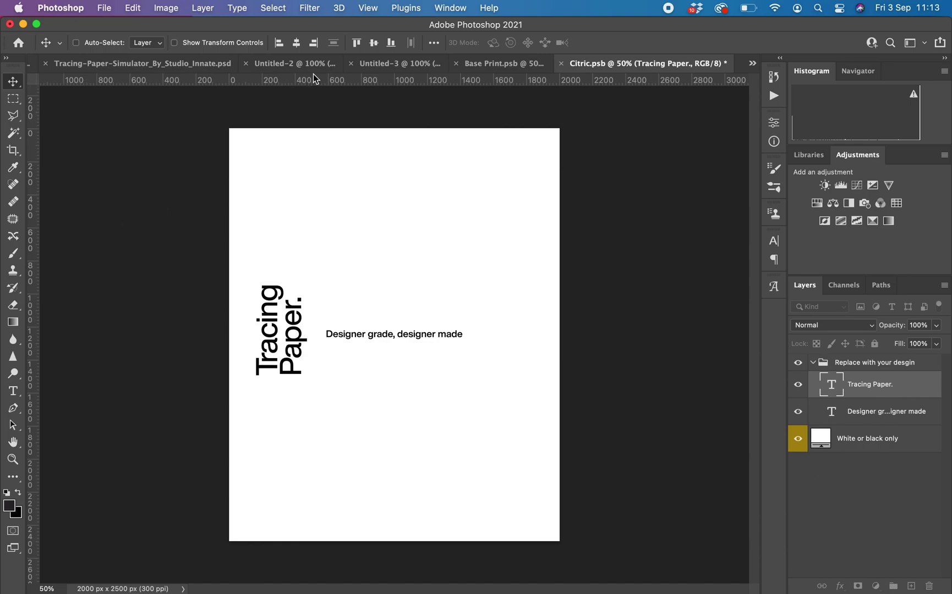
pyautogui.click(565, 63)
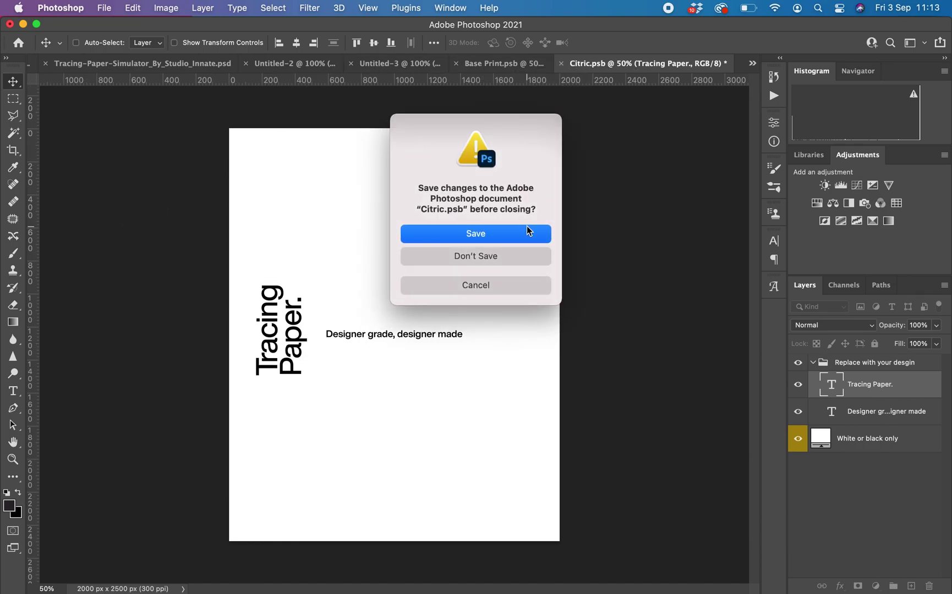
pyautogui.click(516, 258)
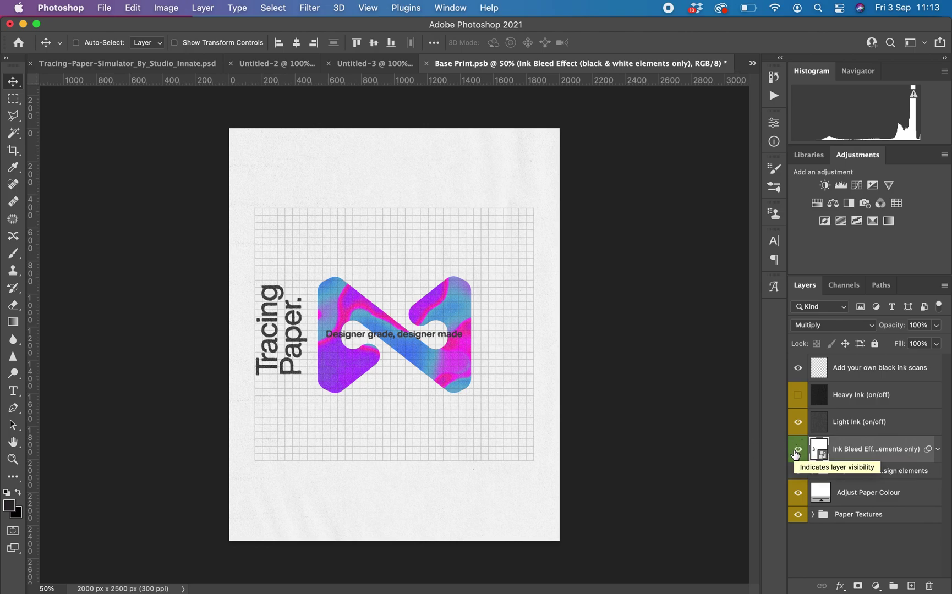
# Compare the Light Ink and Heavy Ink layers, leaving Light Ink visible and Heavy Ink hidden.
pyautogui.click(818, 422)
pyautogui.click(798, 422)
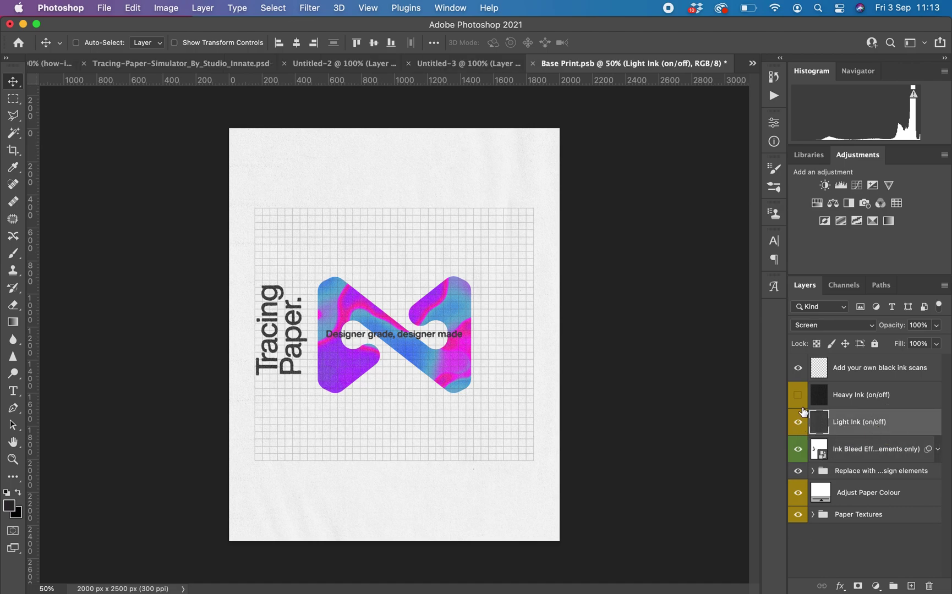
pyautogui.click(798, 395)
pyautogui.click(798, 395)
pyautogui.click(797, 422)
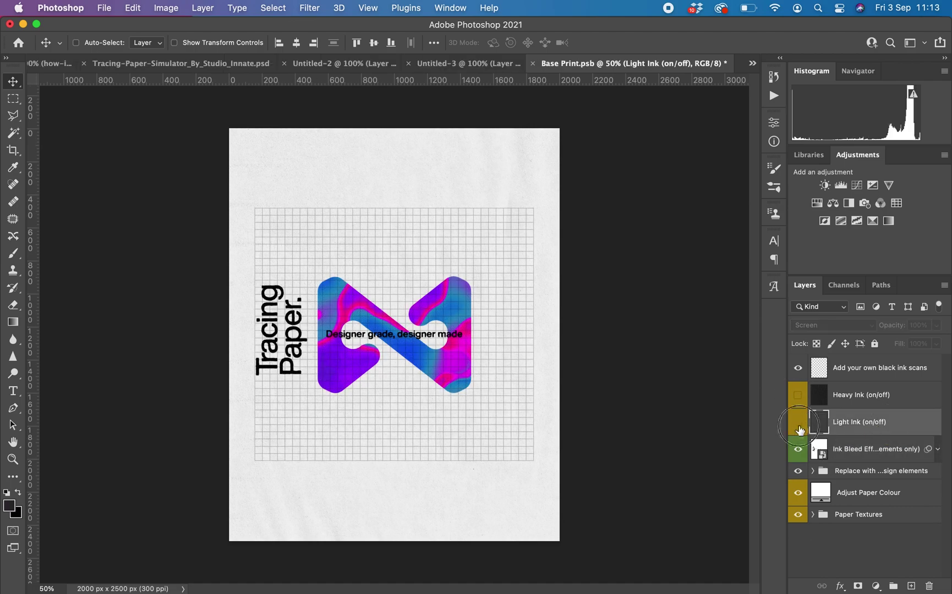
# Select the 'Add your own black ink scans' layer, then close Base Print.psb without saving.
pyautogui.click(884, 378)
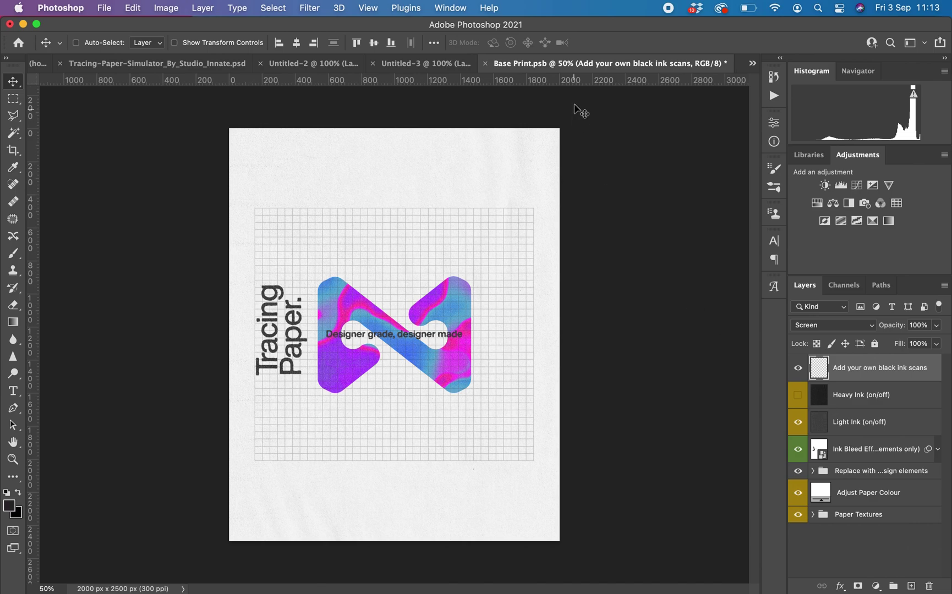
pyautogui.click(486, 63)
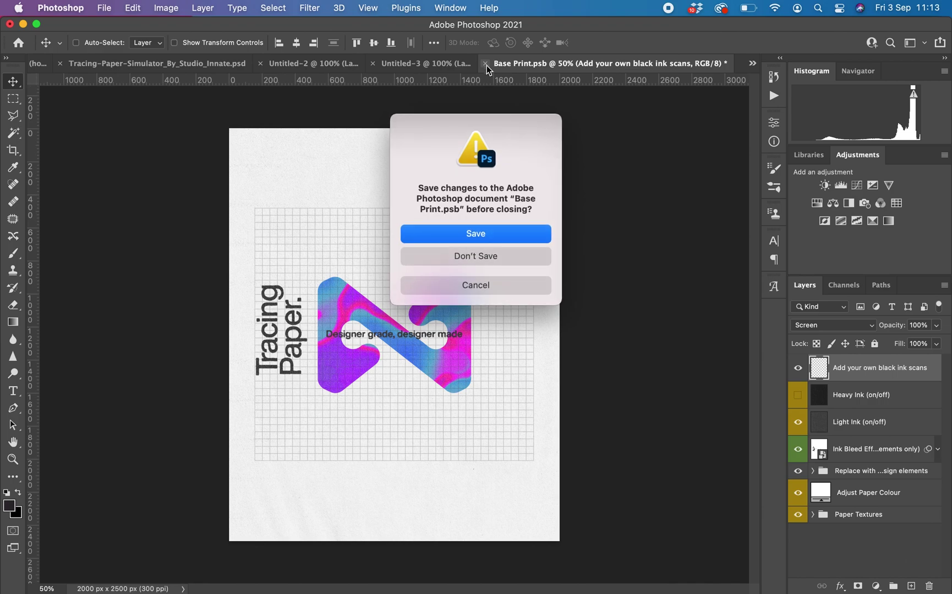
pyautogui.click(473, 257)
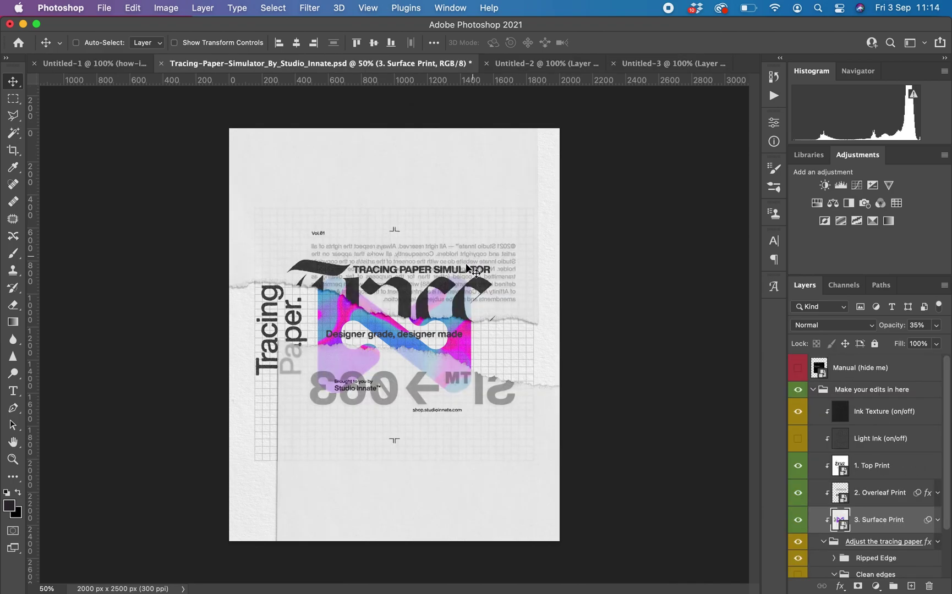